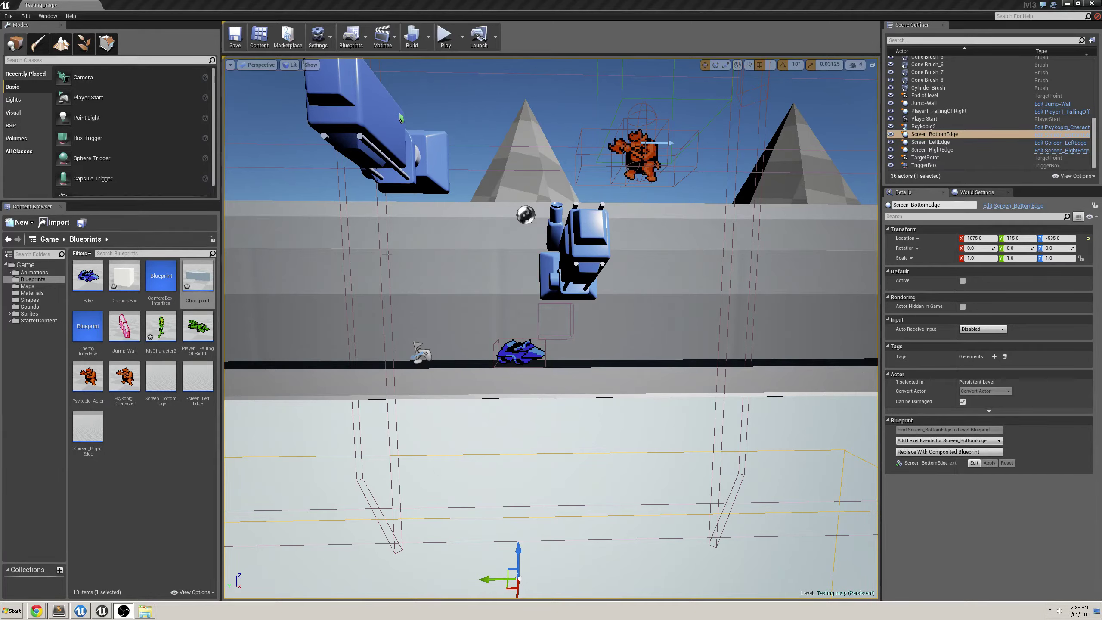
Enable the Is Active option on the Psykopig2 actor in the level
right_click_drag(459, 267, 511, 270)
key("w")
key("s")
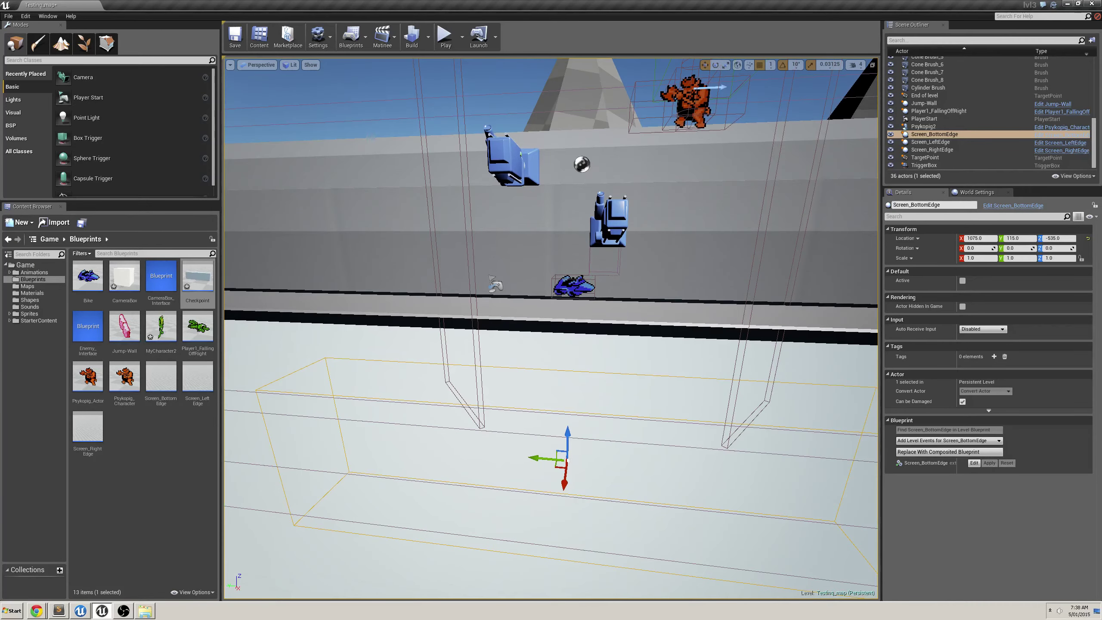
left_click(680, 102)
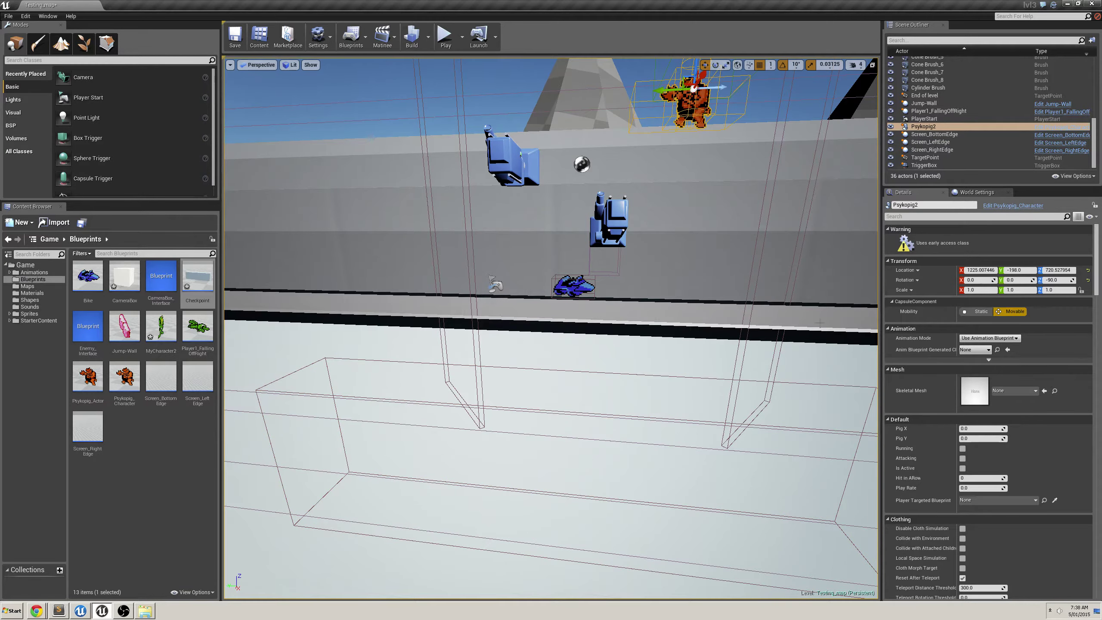
left_click(962, 467)
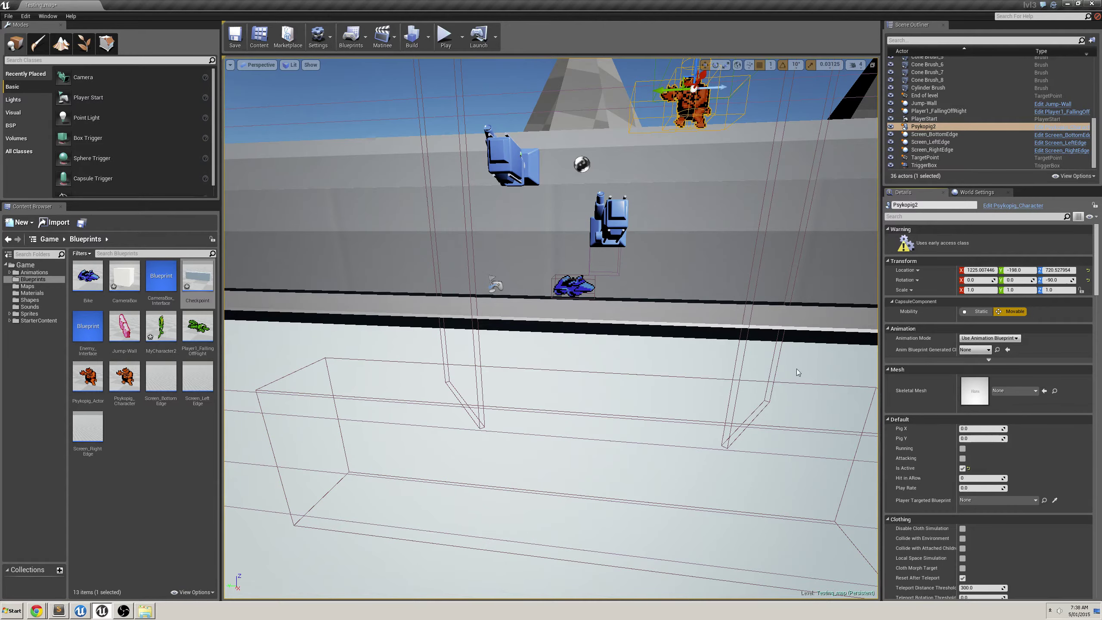
Play-test the level in the viewport and attack the Psykopig with the green character
right_click_drag(707, 163, 730, 139)
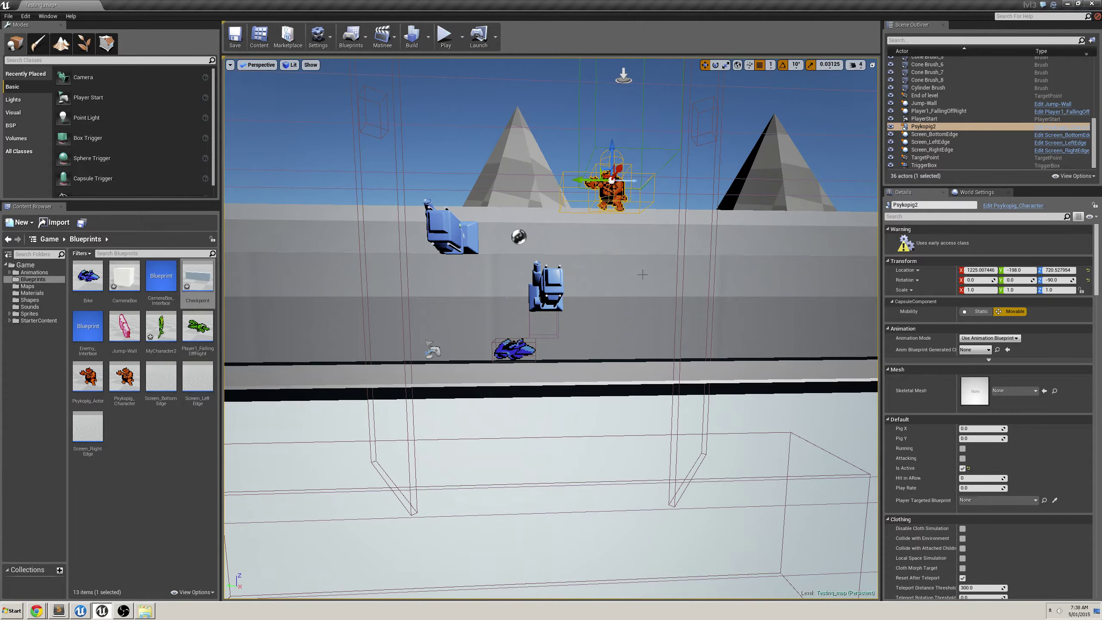
right_click_drag(716, 367, 732, 343)
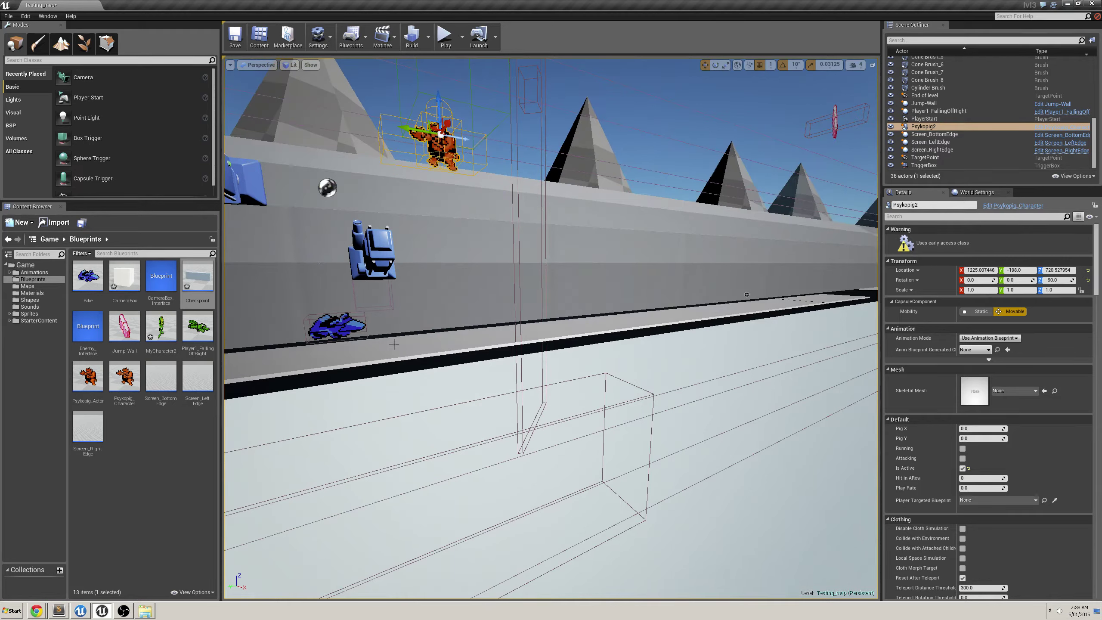
left_click(441, 38)
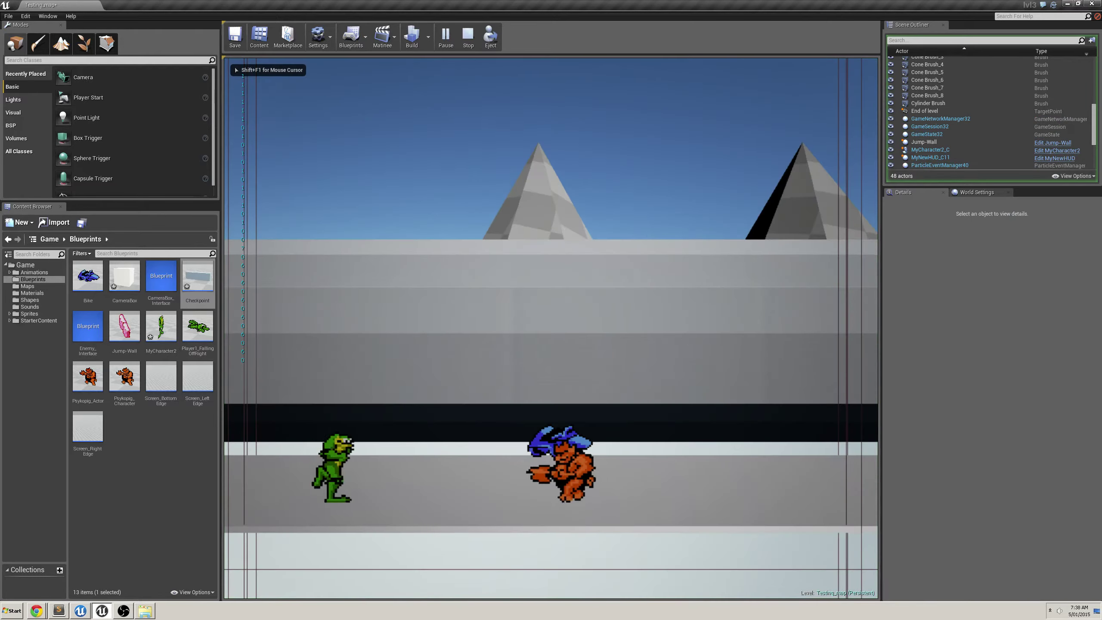
key("a")
key("d")
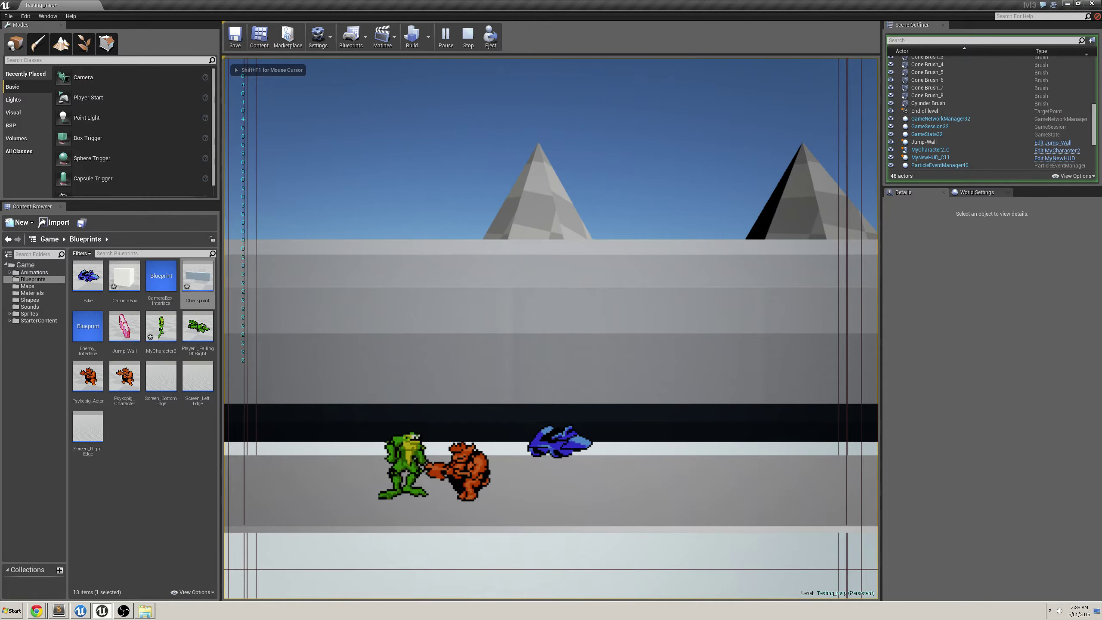
key("f")
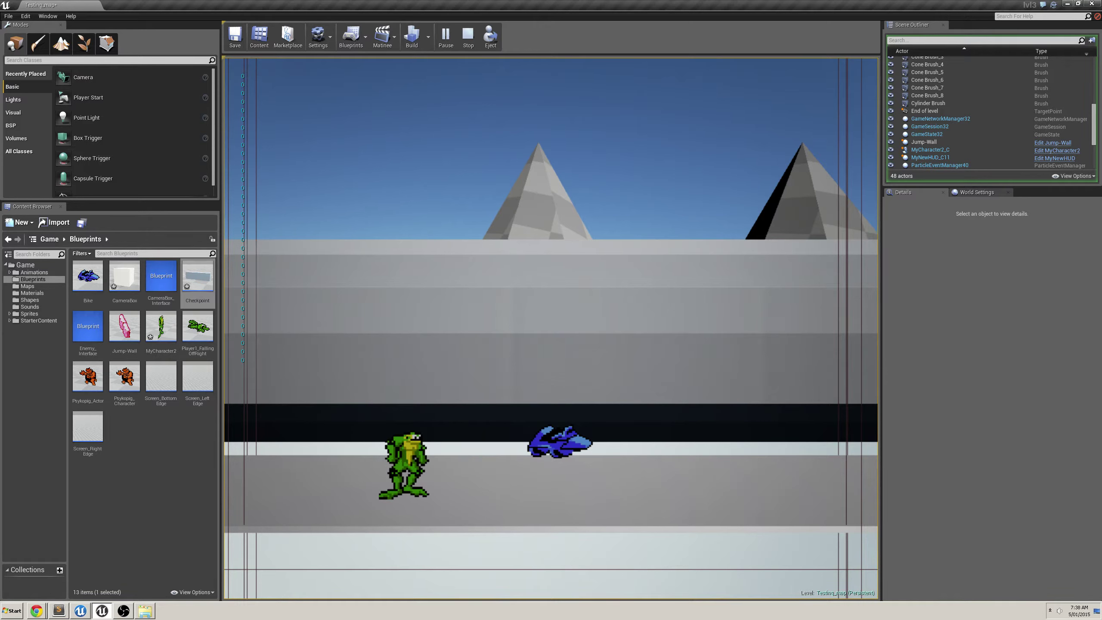
Test the green character's movement and repeated attacks on the walkway, and end the play session
key("s")
key("a")
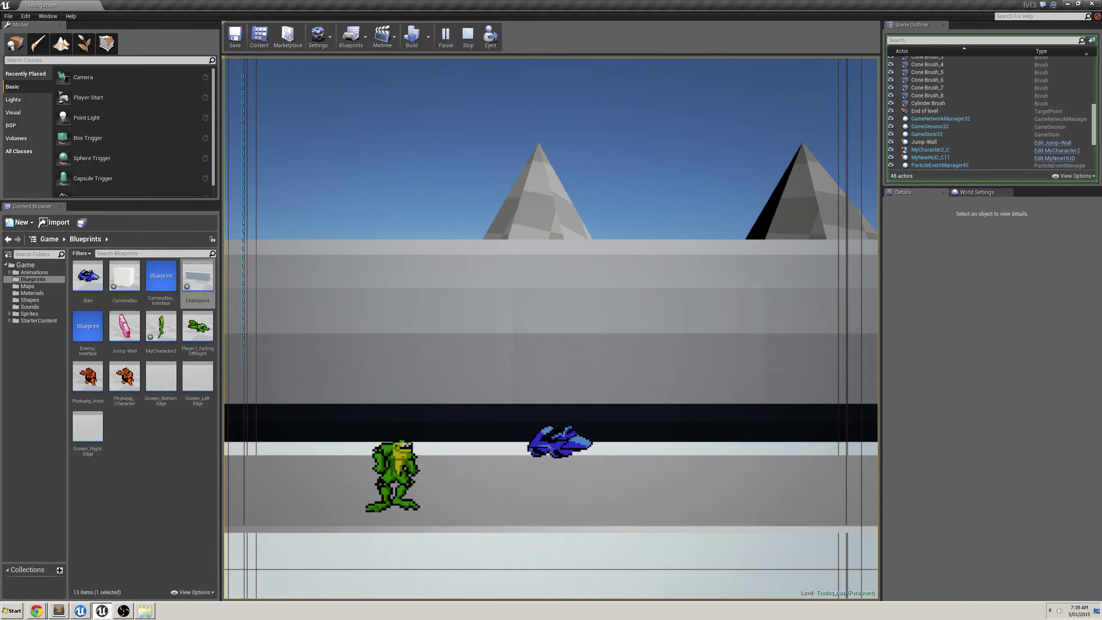
key("d")
key("f")
key("f")
key("f")
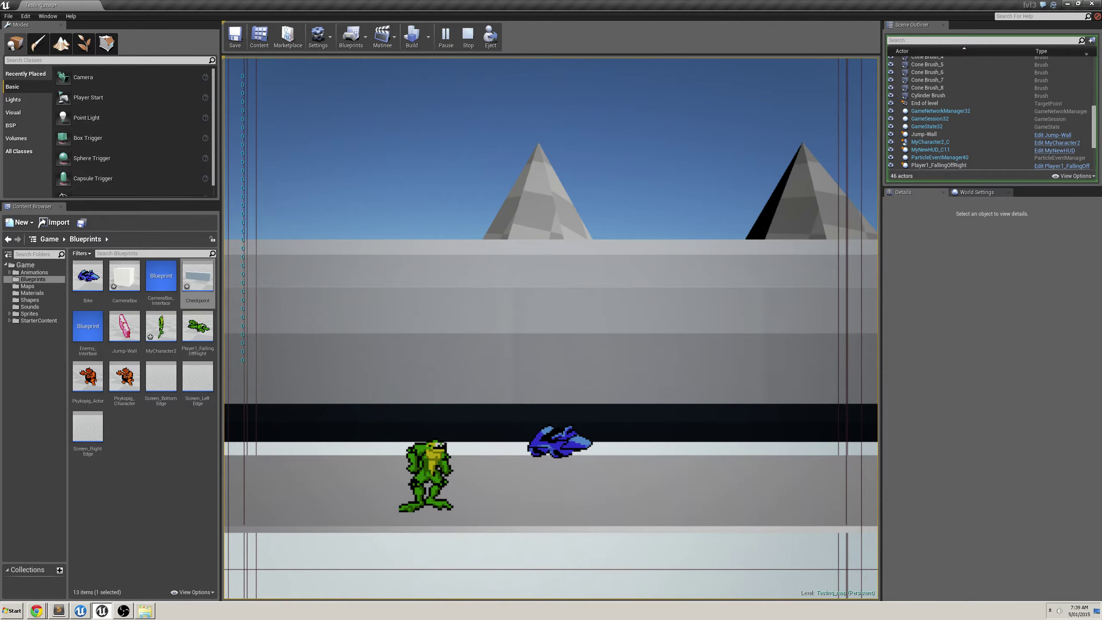
key("Escape")
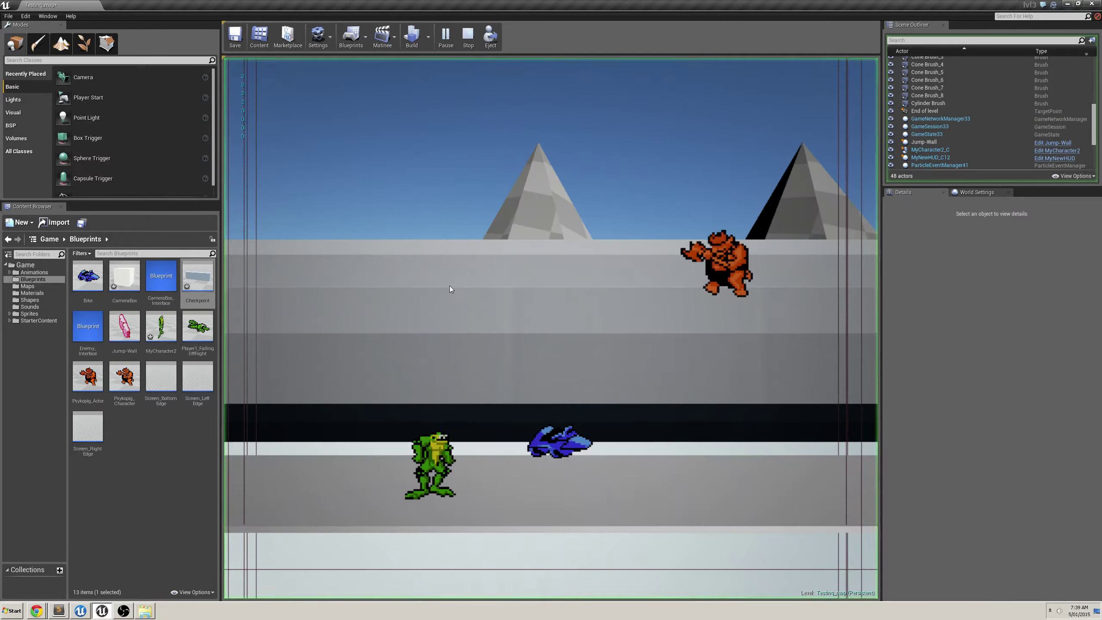
Play-test the level again, luring the Psykopig along the walkway and attacking it with the green character
left_click(449, 286)
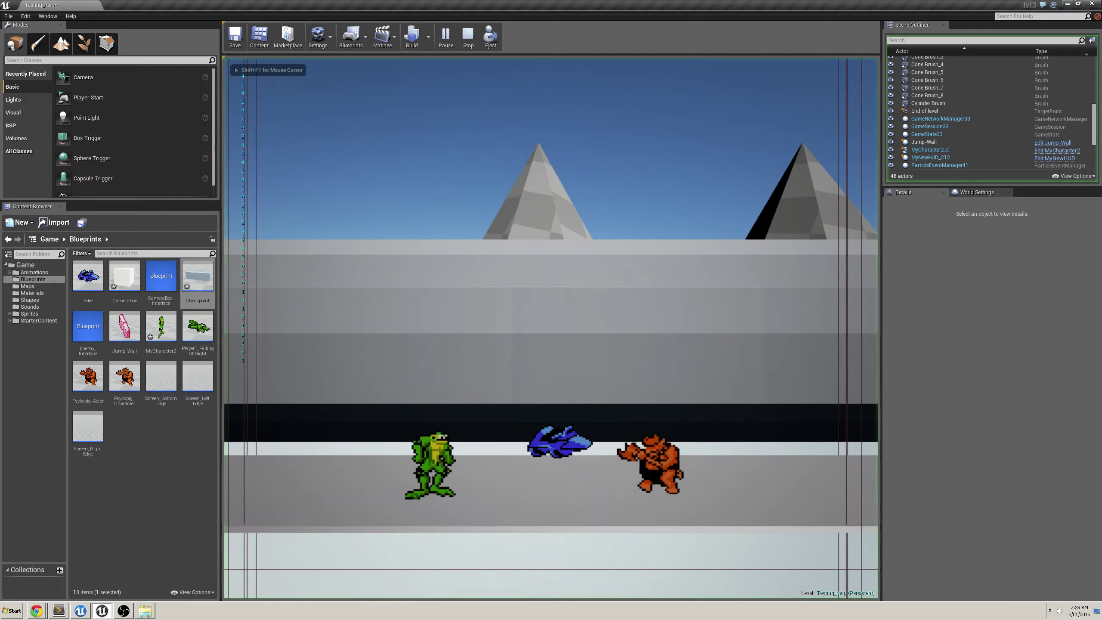
key("d")
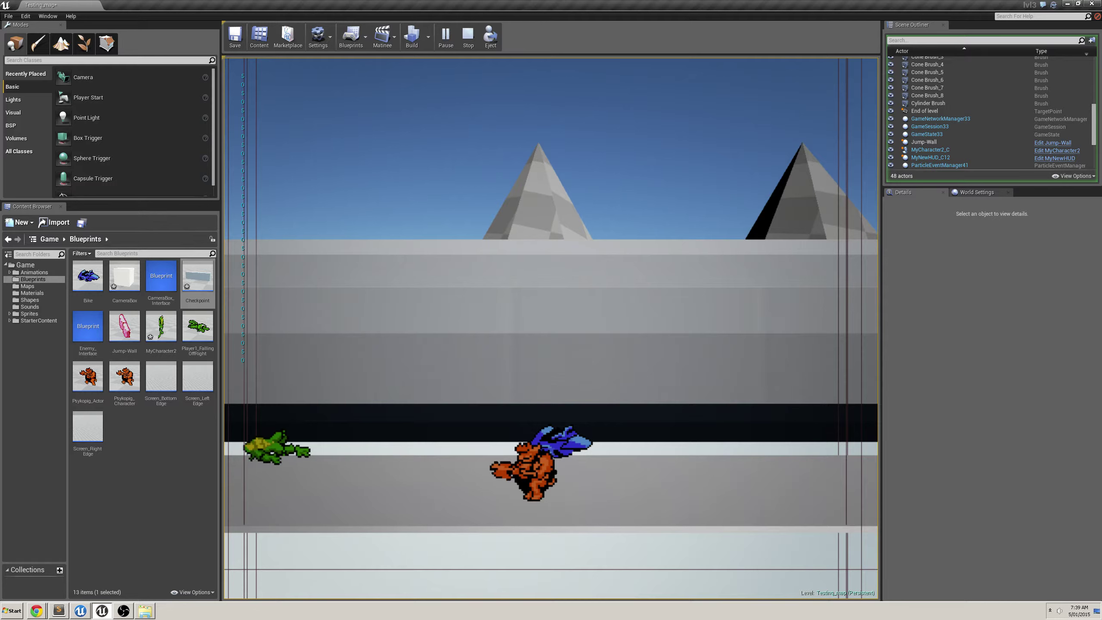
key("Right")
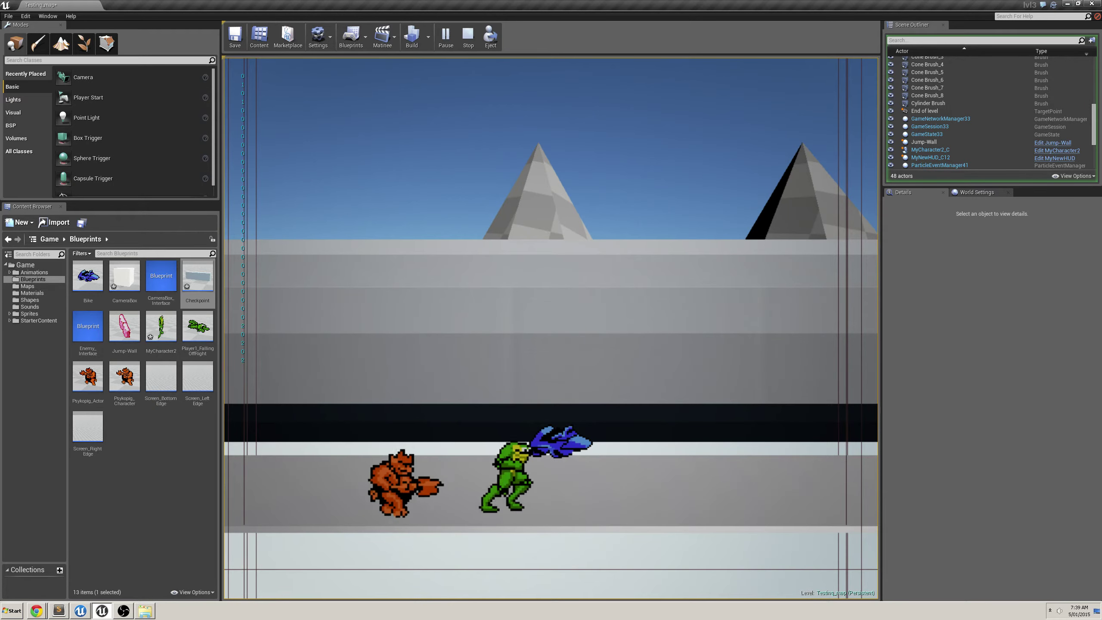
key("Left")
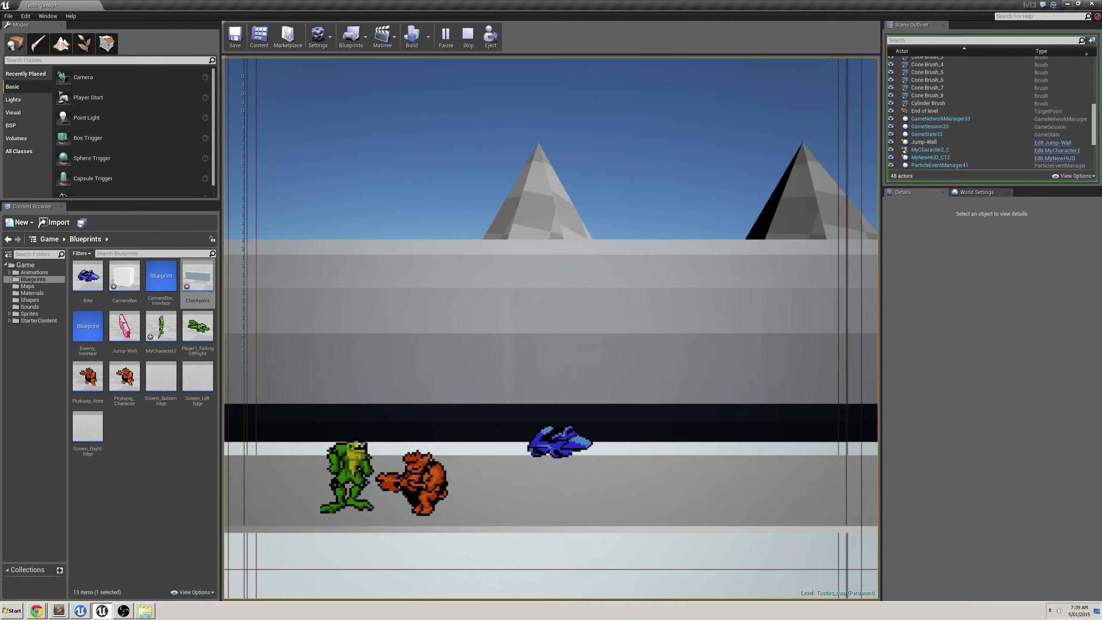
key("f")
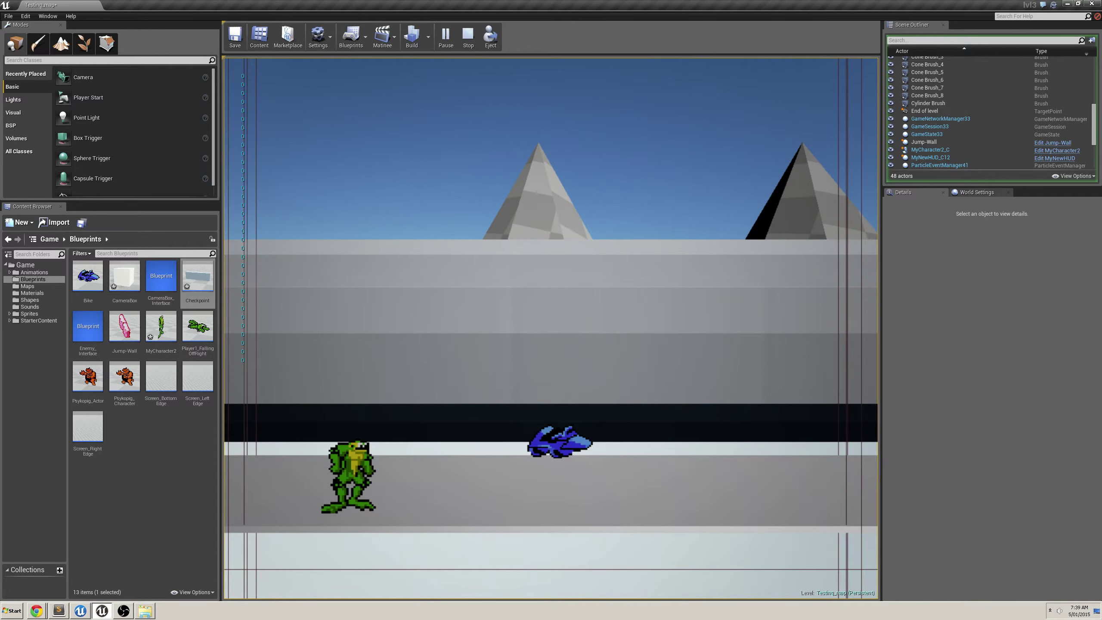
Run the green character back and forth along the walkway to test its horizontal movement
key("d")
key("a")
key("d")
key("a")
key("d")
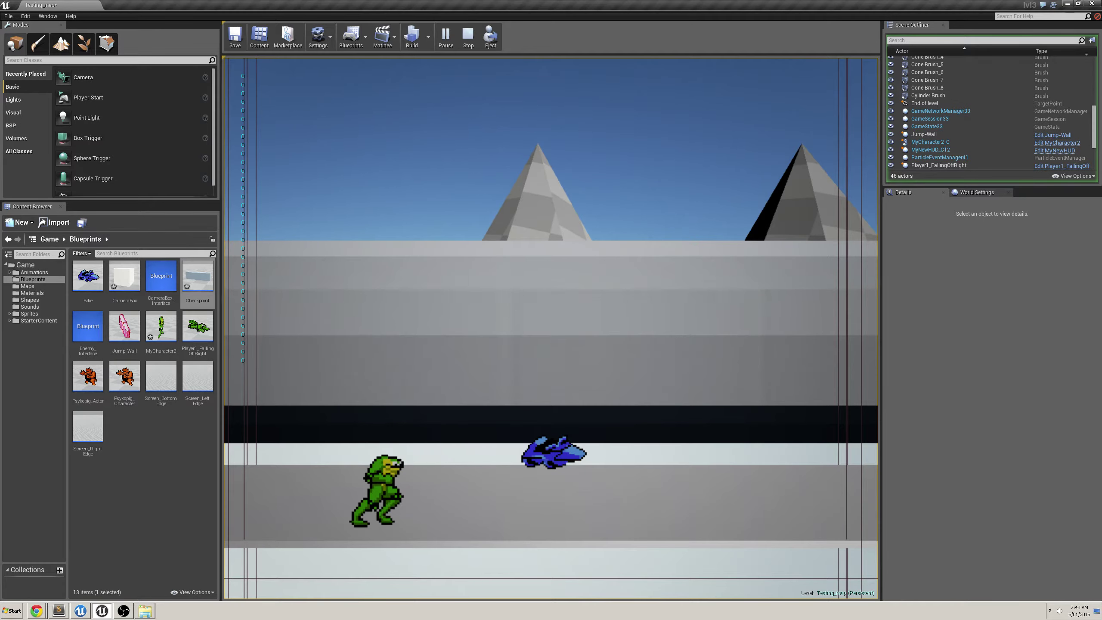
Test the character's movement toward the walkway's back and front edges, including a jump beside the left screen boundary
key("Up")
key("Right")
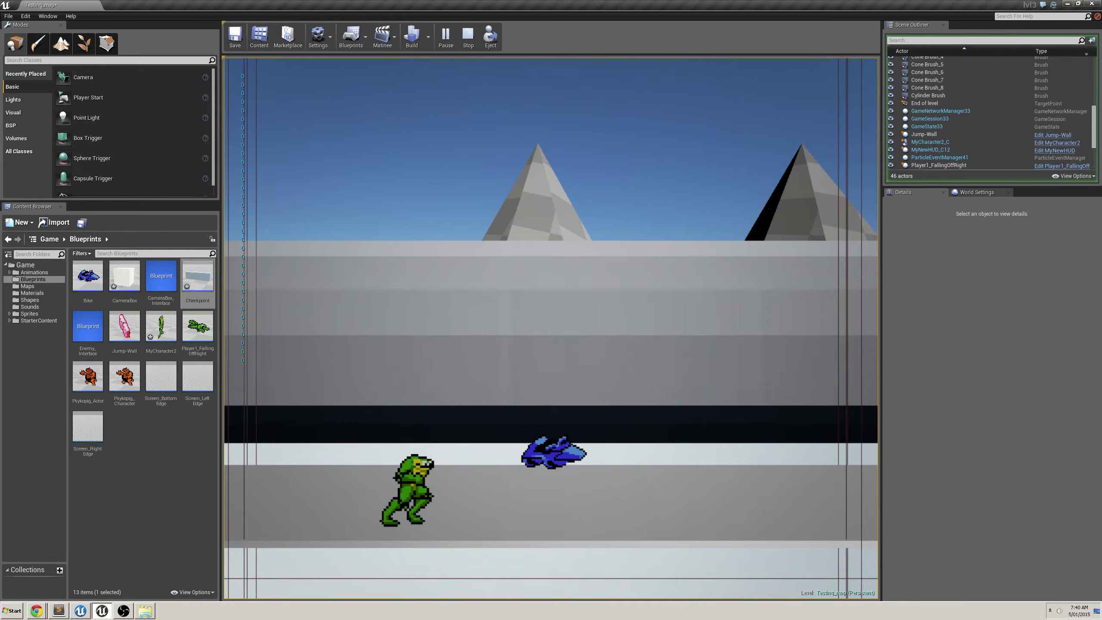
key("Left")
key("Up")
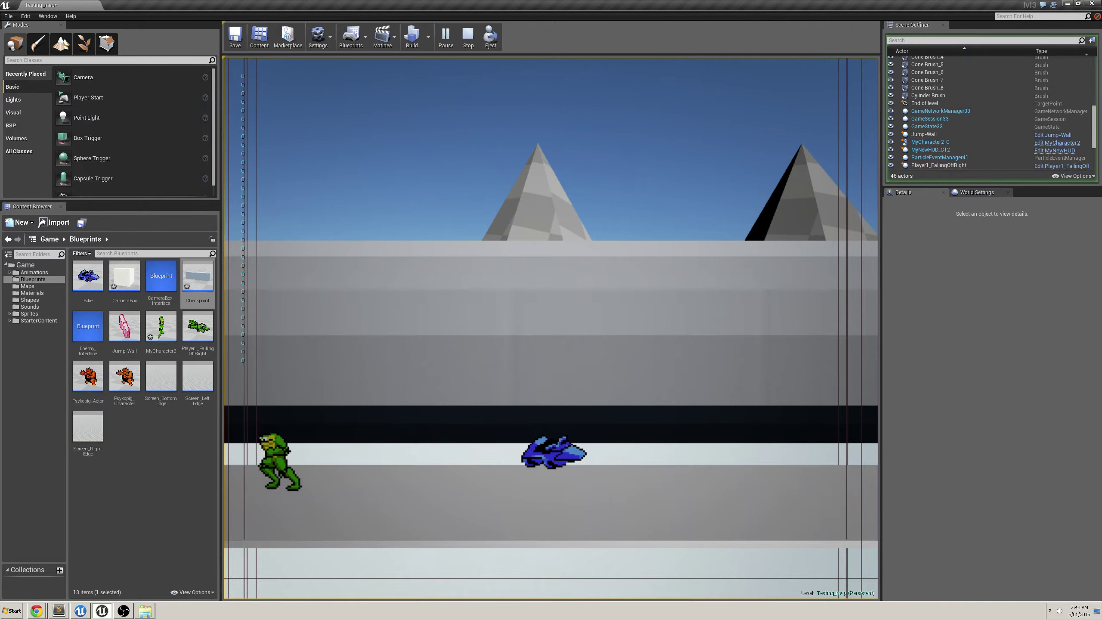
key("Down")
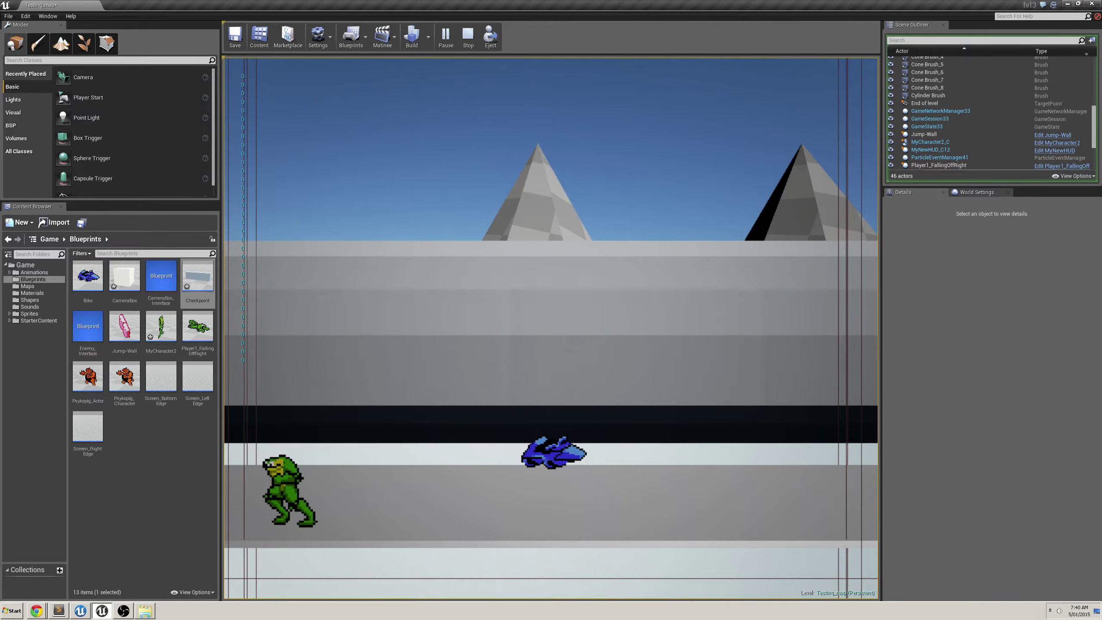
key("Left")
key("space")
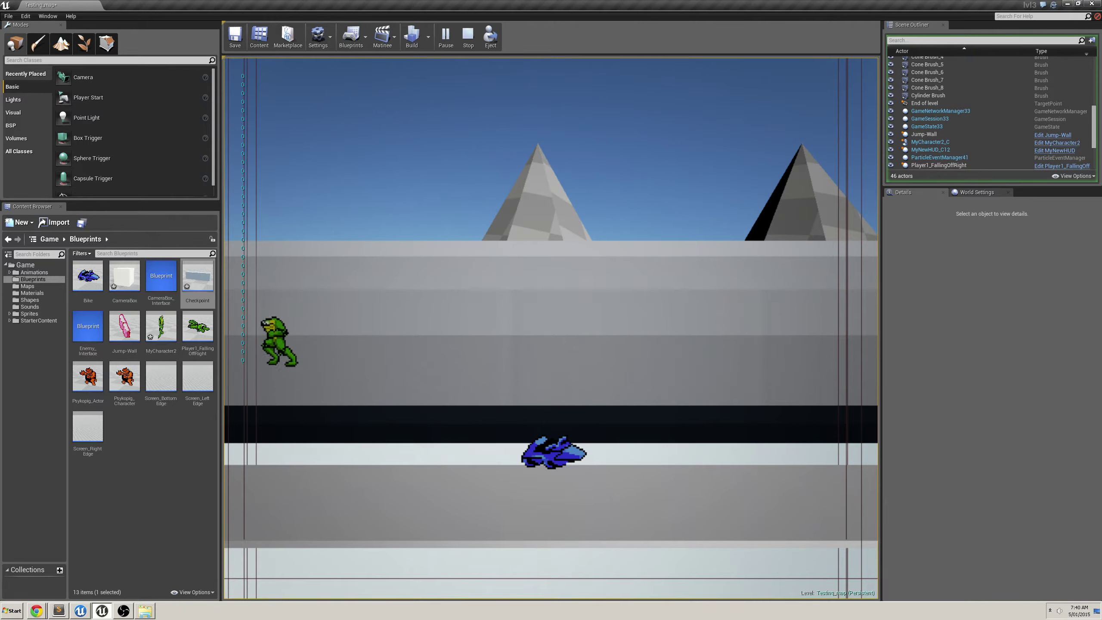
key("Down")
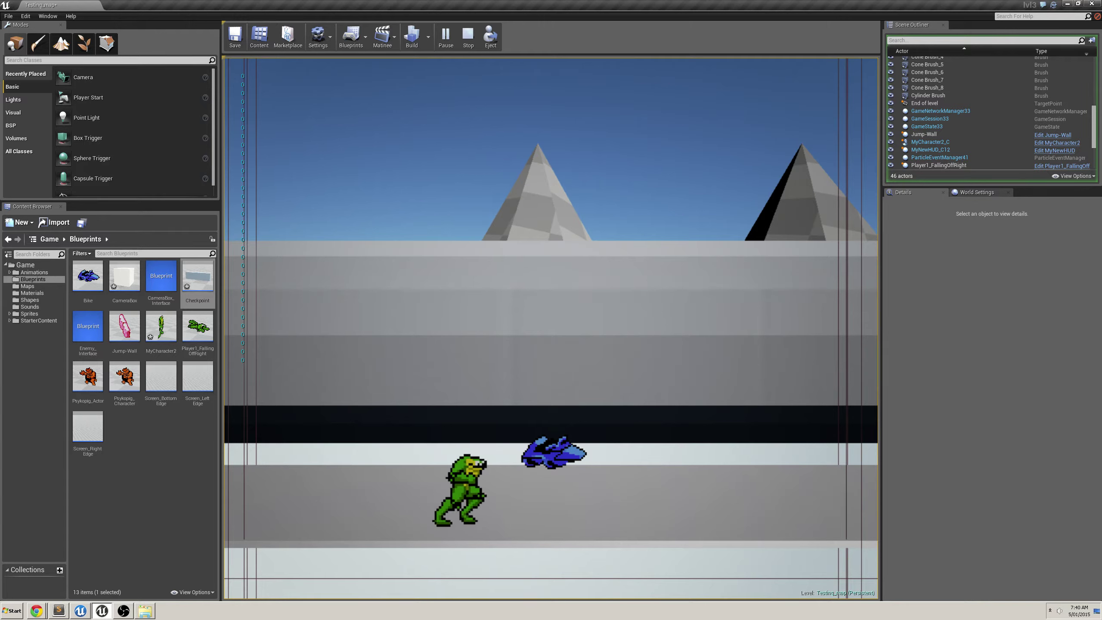
Walk the green character in all four directions across the walkway beside the parked bike to test its depth movement
key("d")
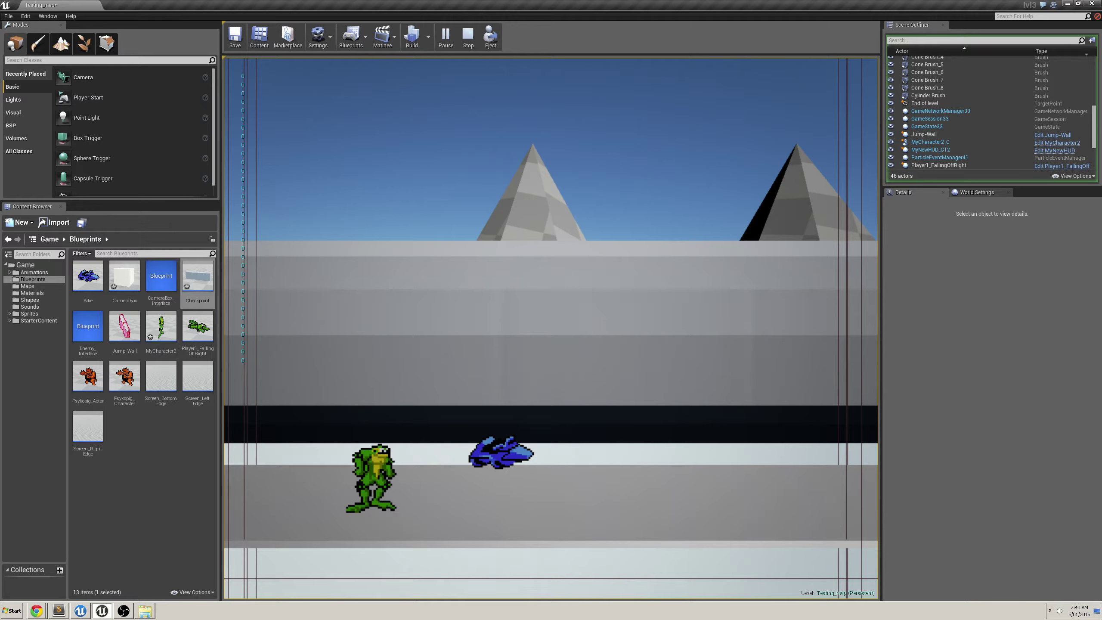
key("w")
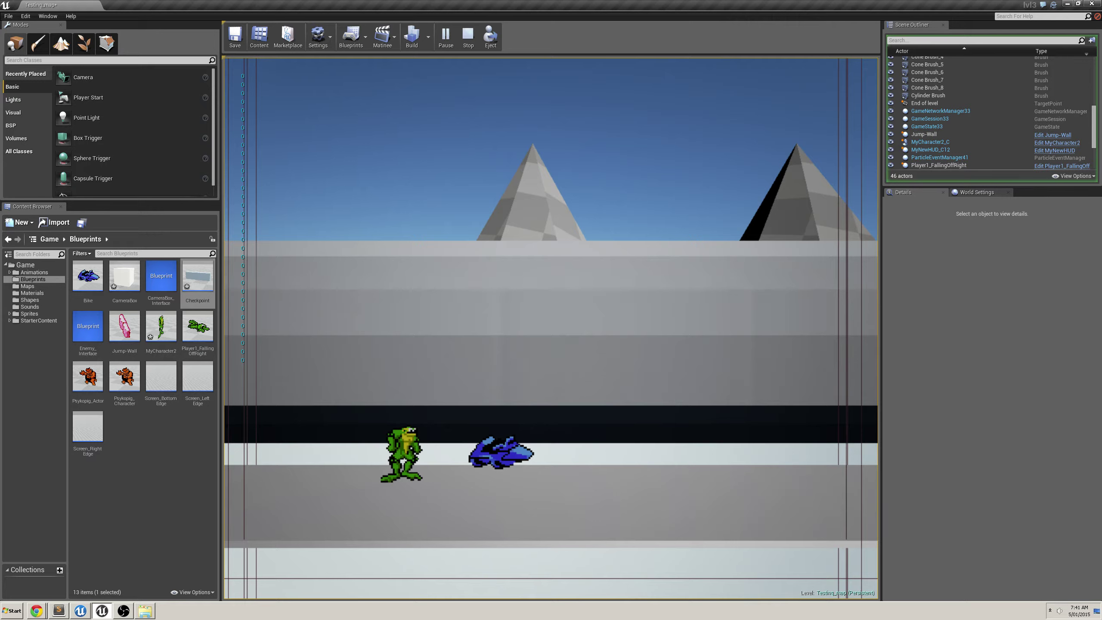
key("s")
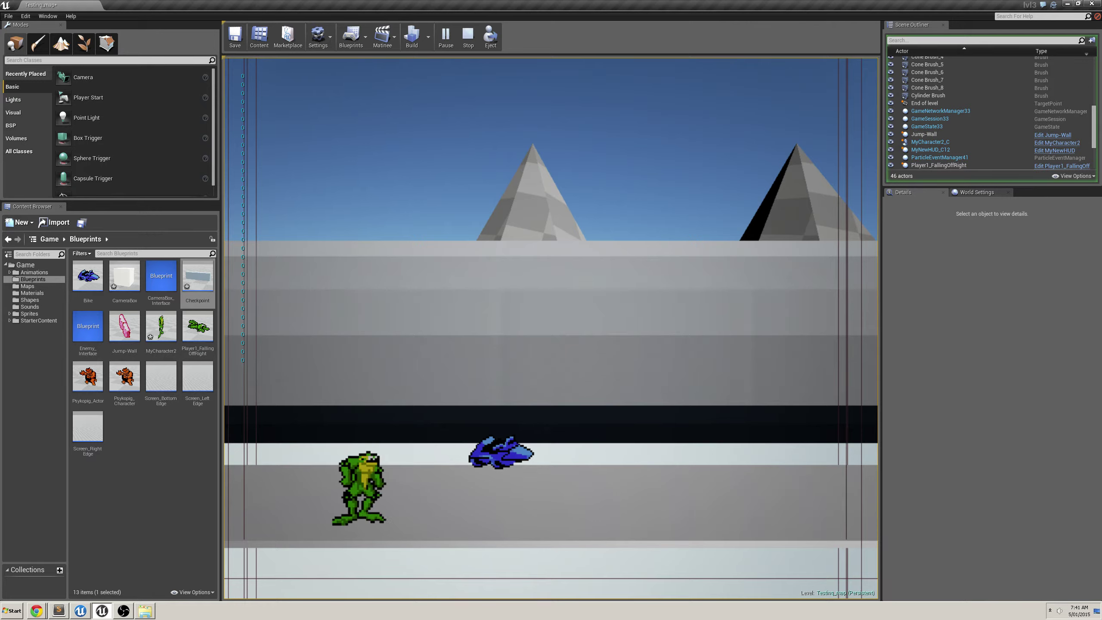
key("w")
key("s")
key("a")
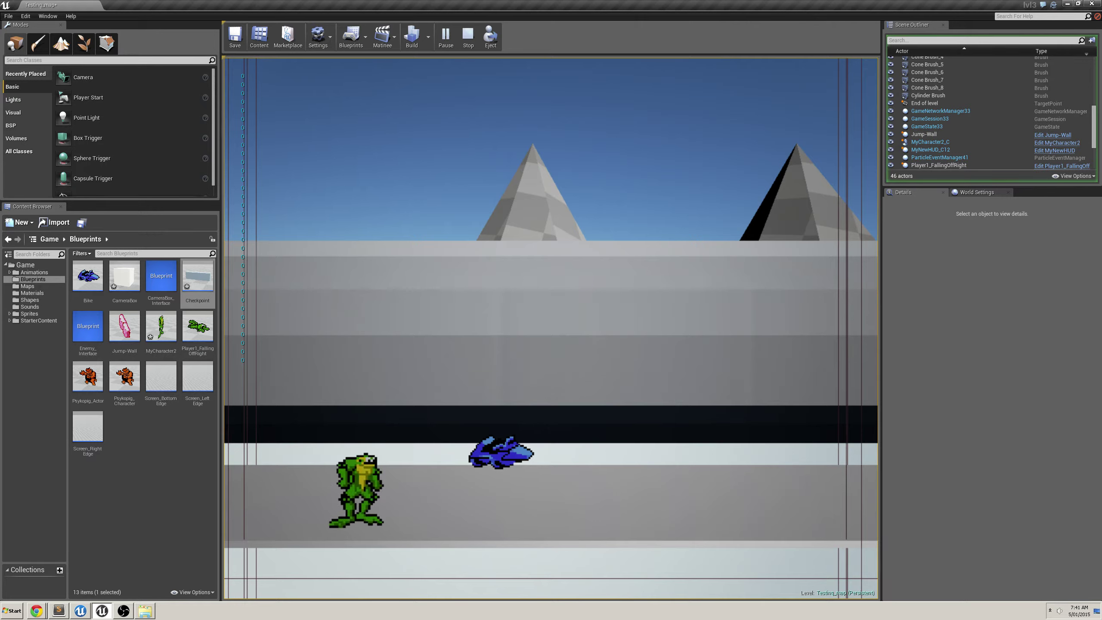
key("w")
key("d")
key("s")
key("a")
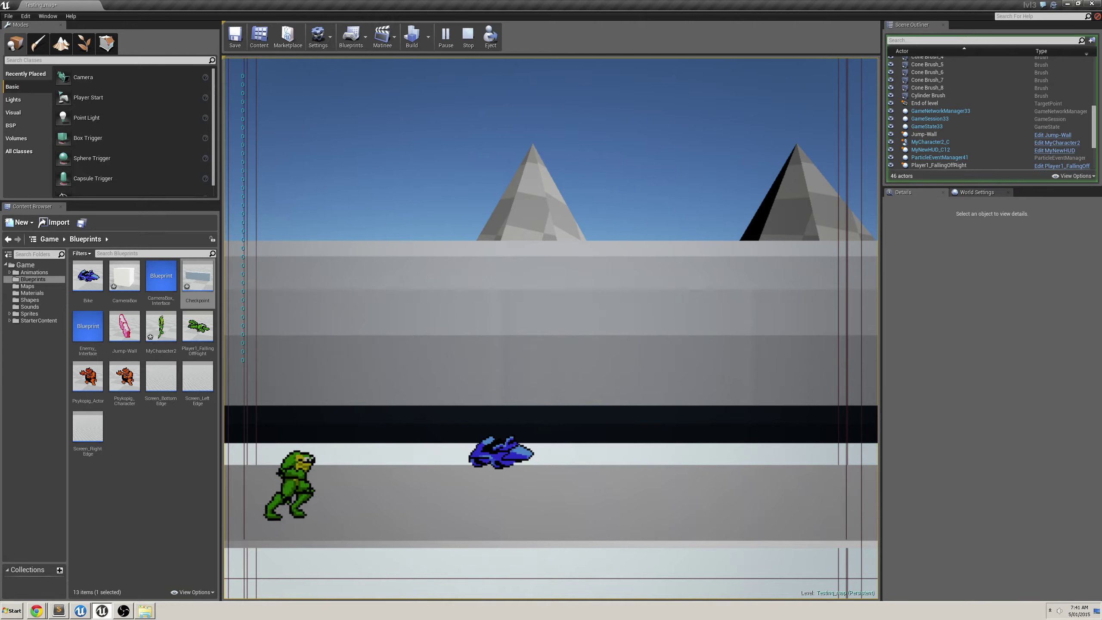
key("d")
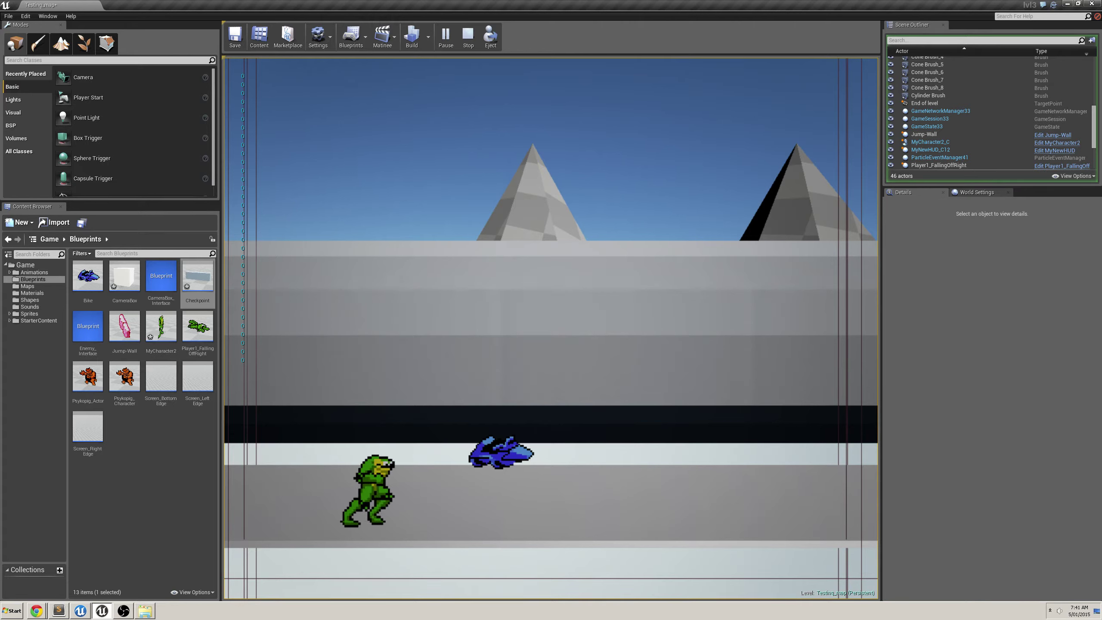
key("Up")
key("Right")
key("Left")
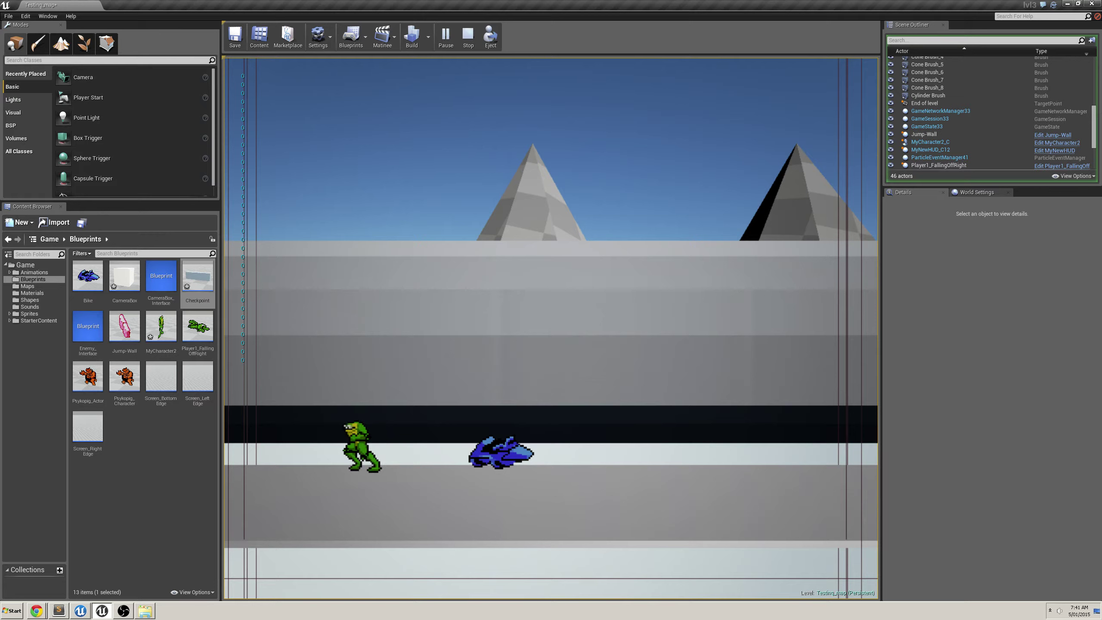
key("Right")
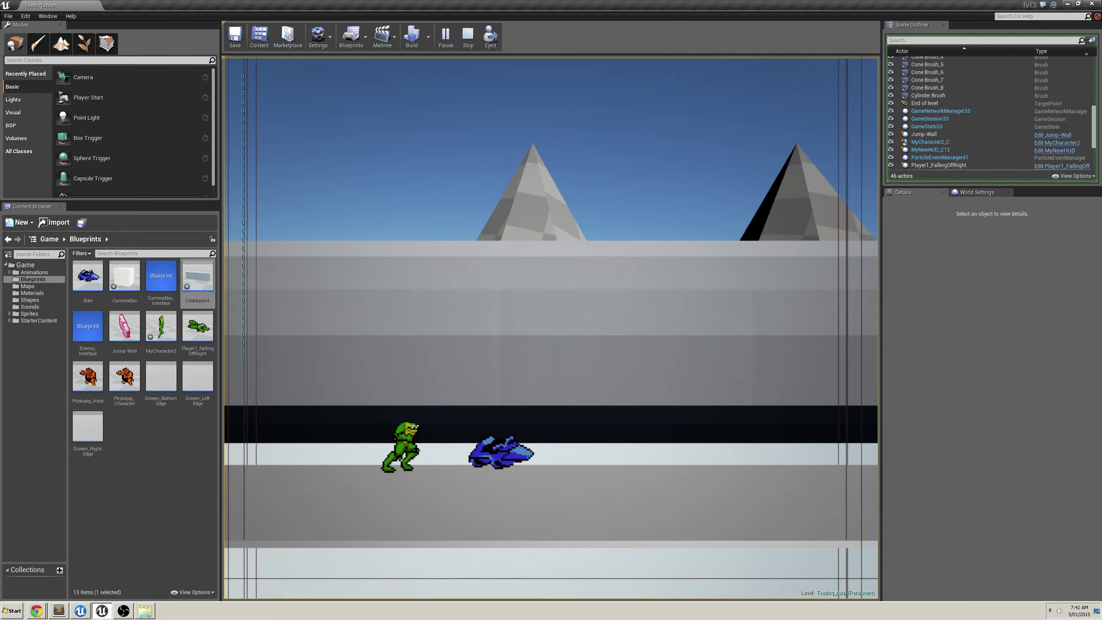
Mount the bike, test steering it in all directions along the track, and stop the play session
key("d")
key("d")
key("s")
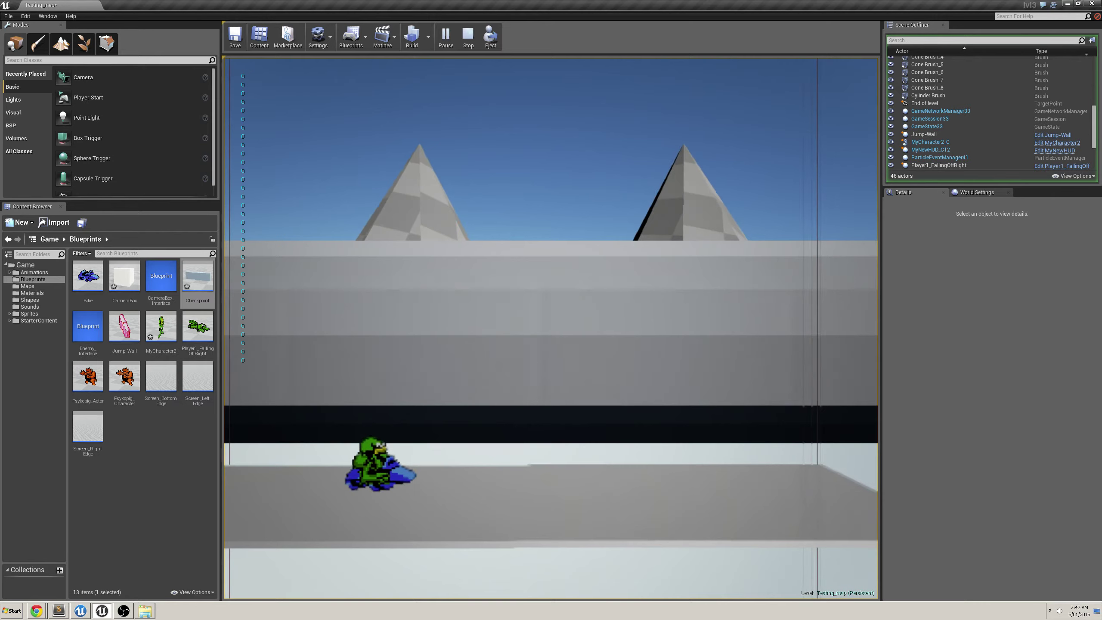
key("w")
key("s")
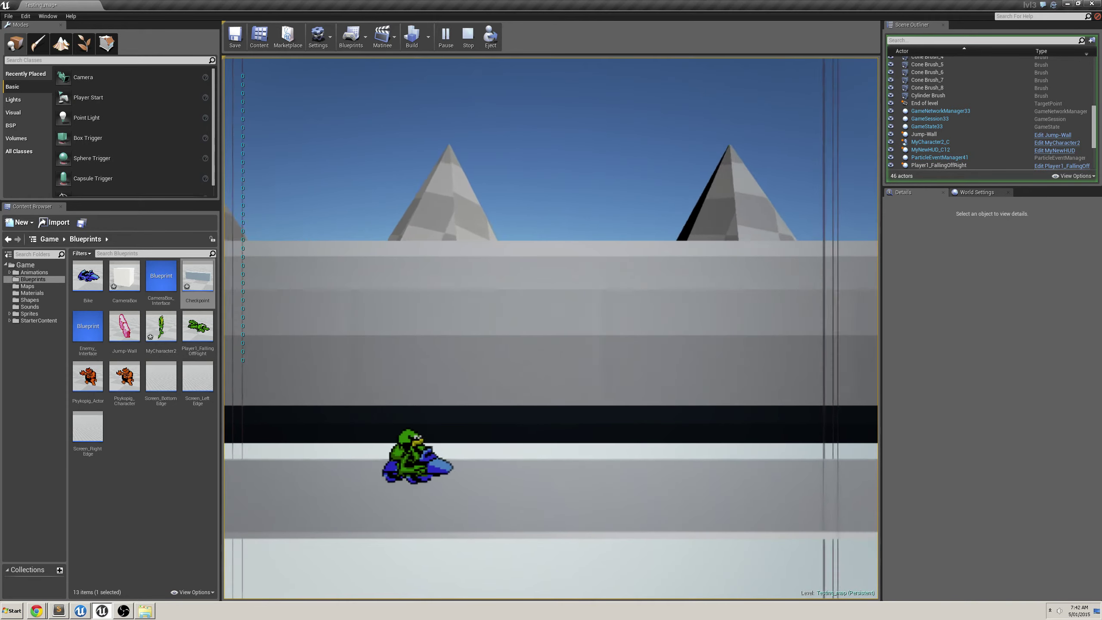
key("a")
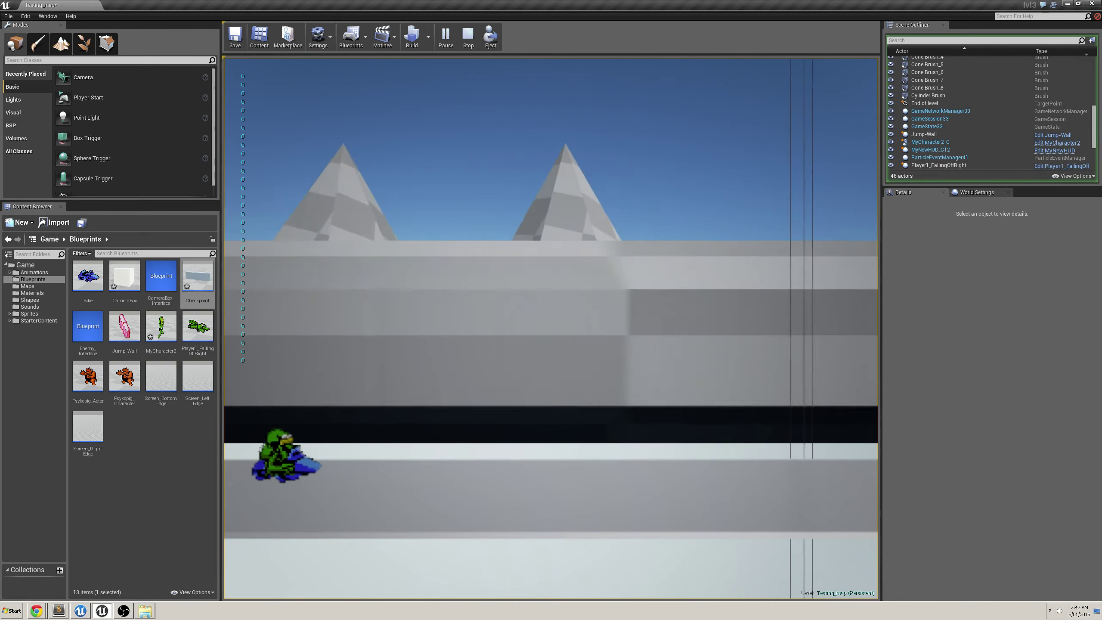
key("s")
key("d")
key("a")
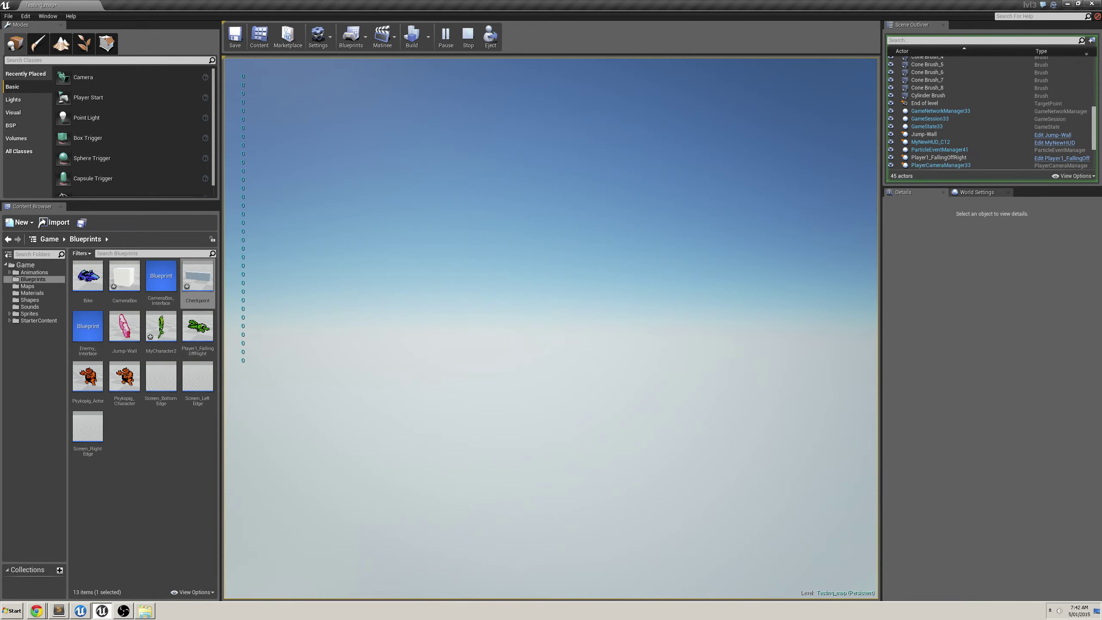
key("Escape")
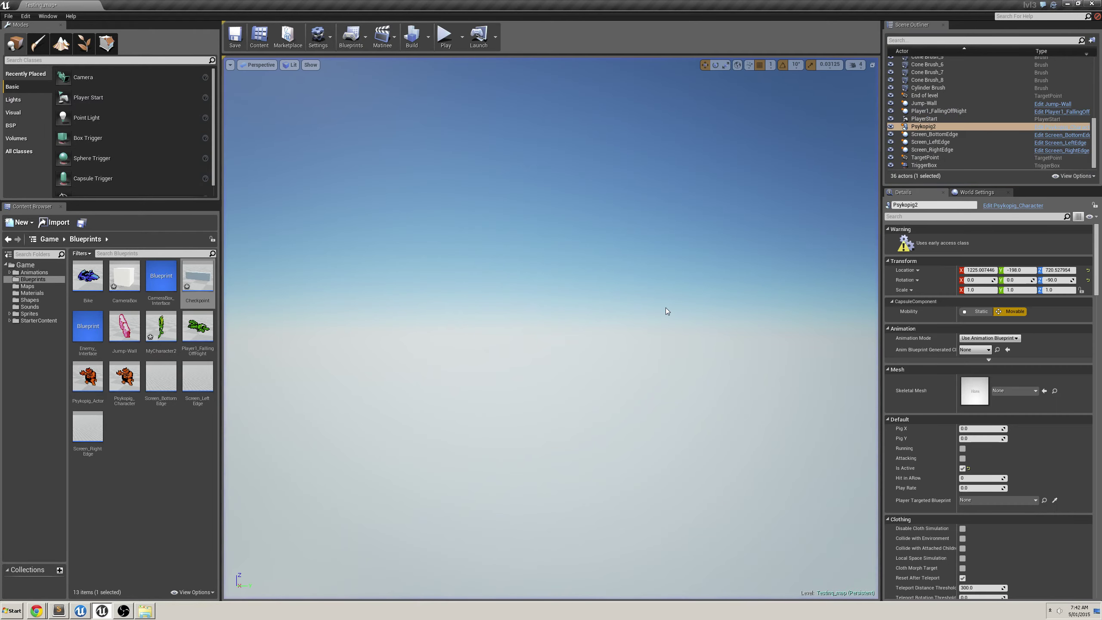
Lower the Jump-Wall actor onto the track platform, to a Z location of about 211
mouse_move(666, 308)
right_mouse_down()
mouse_move(635, 328)
mouse_move(643, 336)
mouse_move(629, 325)
mouse_move(642, 326)
mouse_move(520, 323)
mouse_move(573, 322)
right_mouse_up()
key("s")
key("w")
key("w")
key("a")
key("w")
right_click_drag(779, 529, 780, 529)
right_click_drag(551, 328, 577, 341)
right_click_drag(315, 349, 315, 350)
right_click_drag(556, 237, 556, 237)
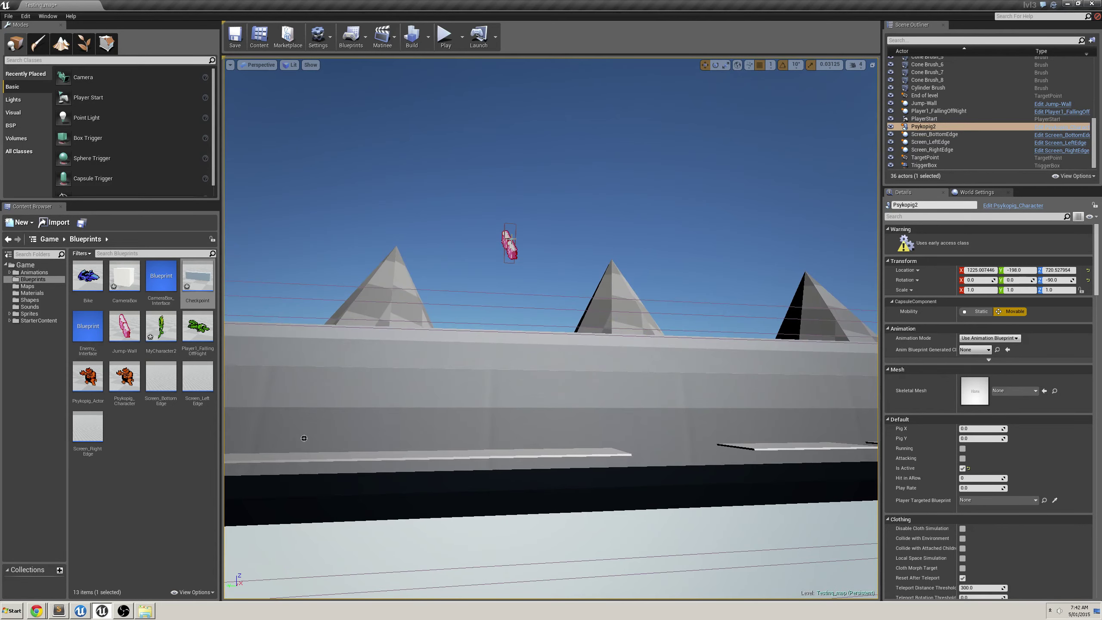
left_click(510, 240)
left_click_drag(513, 261, 502, 399)
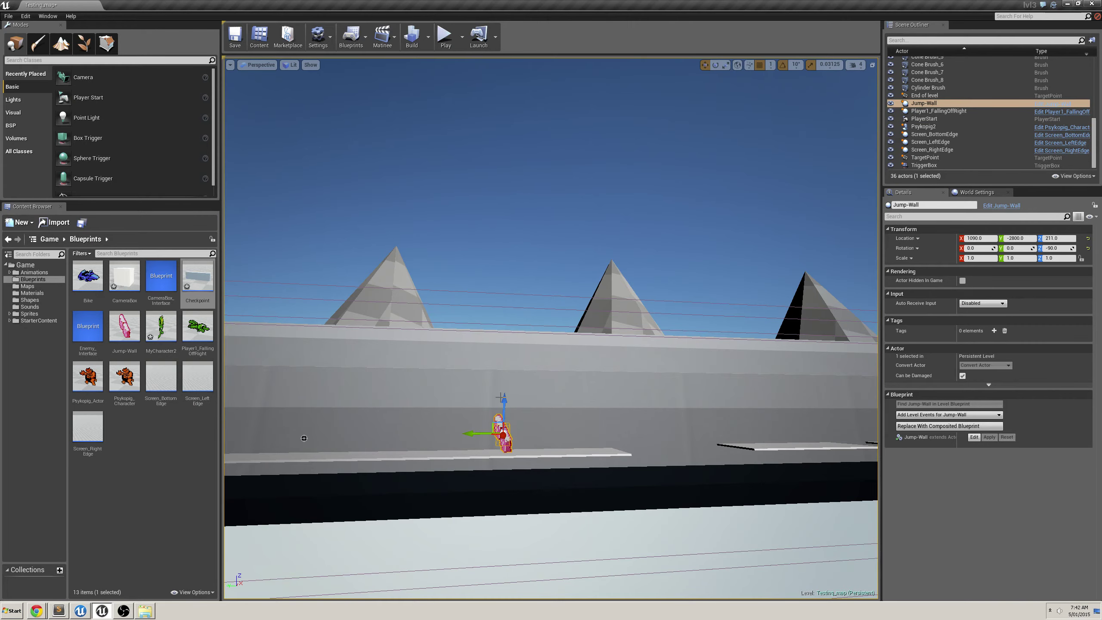
Turn off Is Active for the Psykopig2 enemy, play-test the bike against the lowered jump wall, and stop the session
right_click_drag(501, 399, 502, 399)
mouse_move(266, 353)
right_mouse_down()
mouse_move(664, 374)
mouse_move(531, 277)
right_mouse_up()
right_click_drag(462, 412, 462, 411)
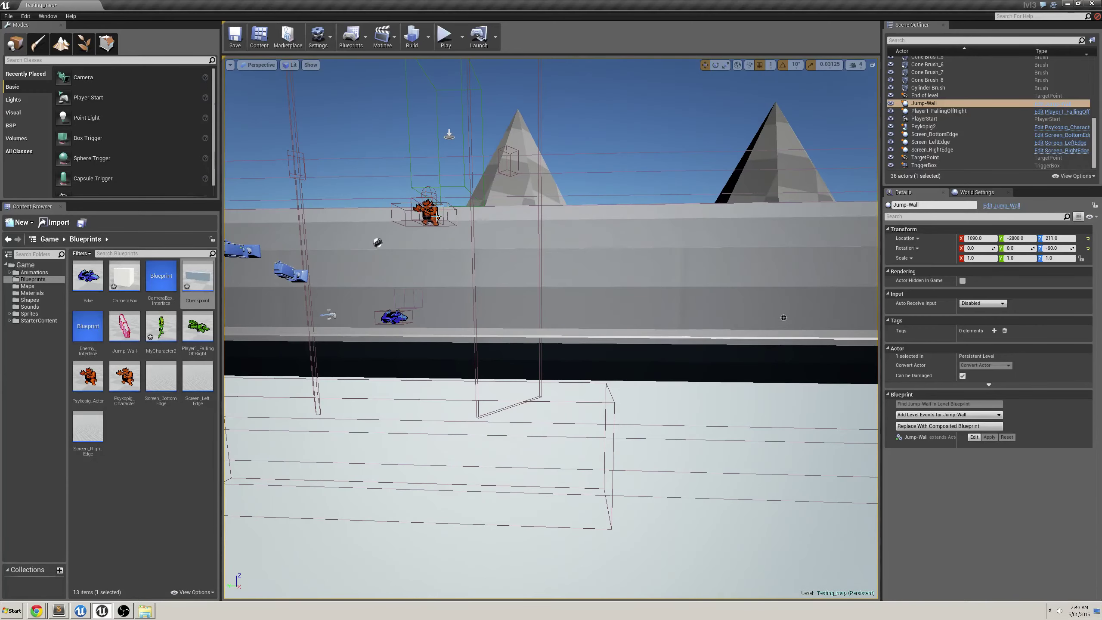
left_click(431, 214)
left_click(962, 468)
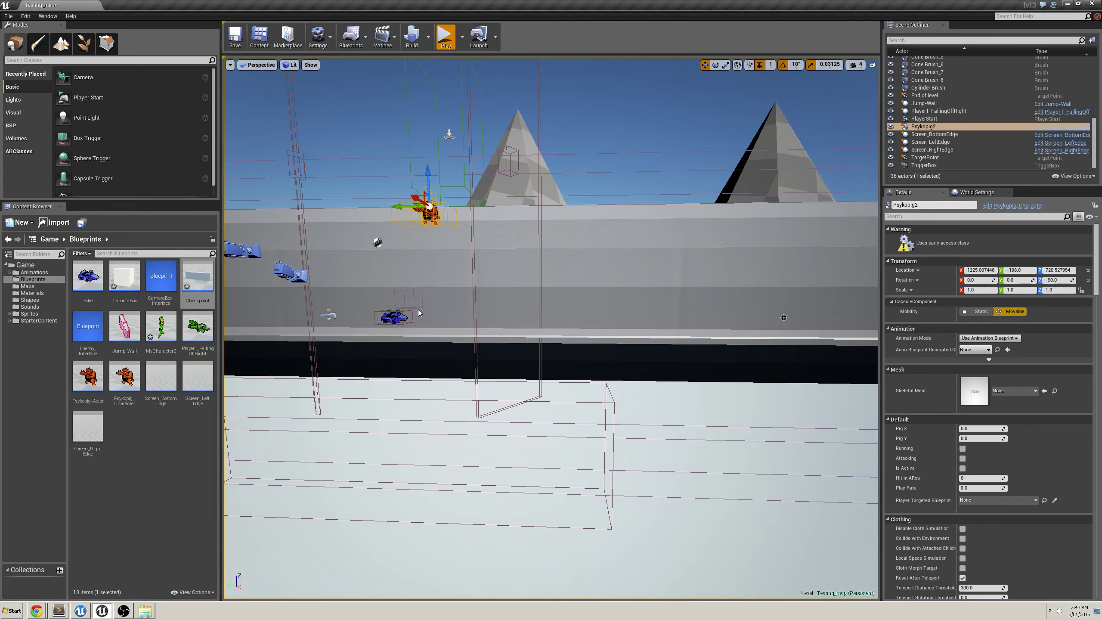
key("alt+p")
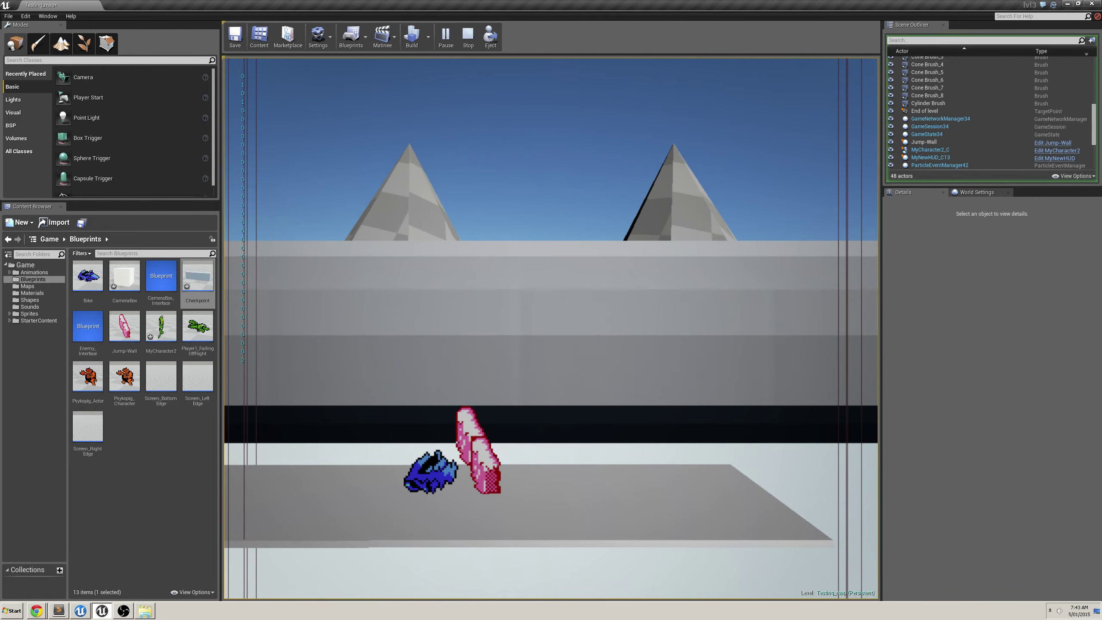
key("Escape")
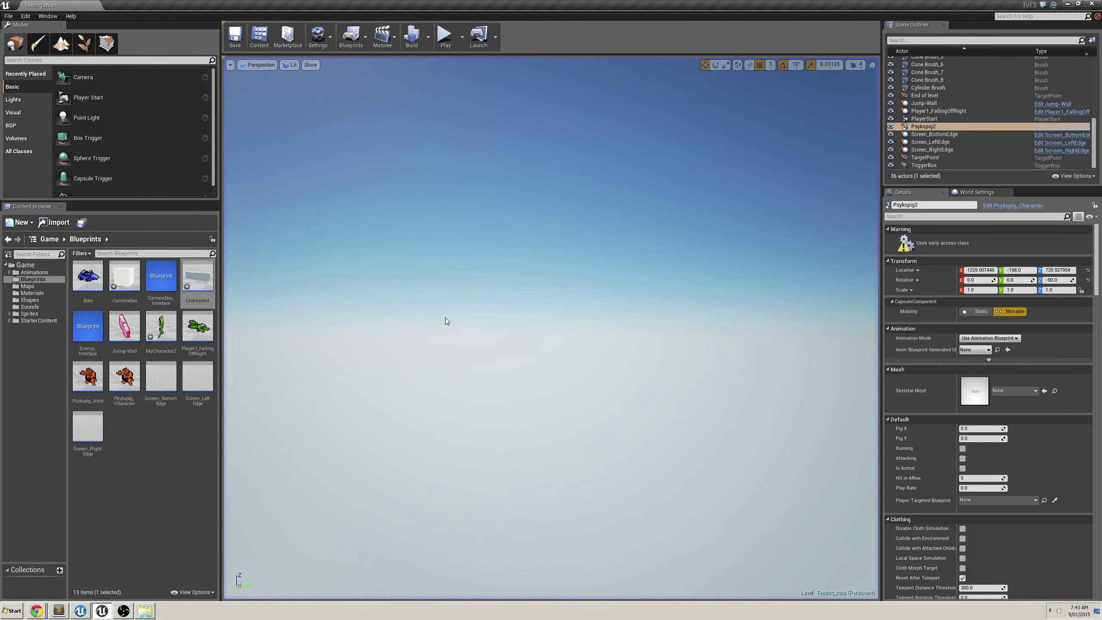
Open the Psykopig_Character blueprint from the Blueprints folder for editing
right_click_drag(769, 320, 570, 311)
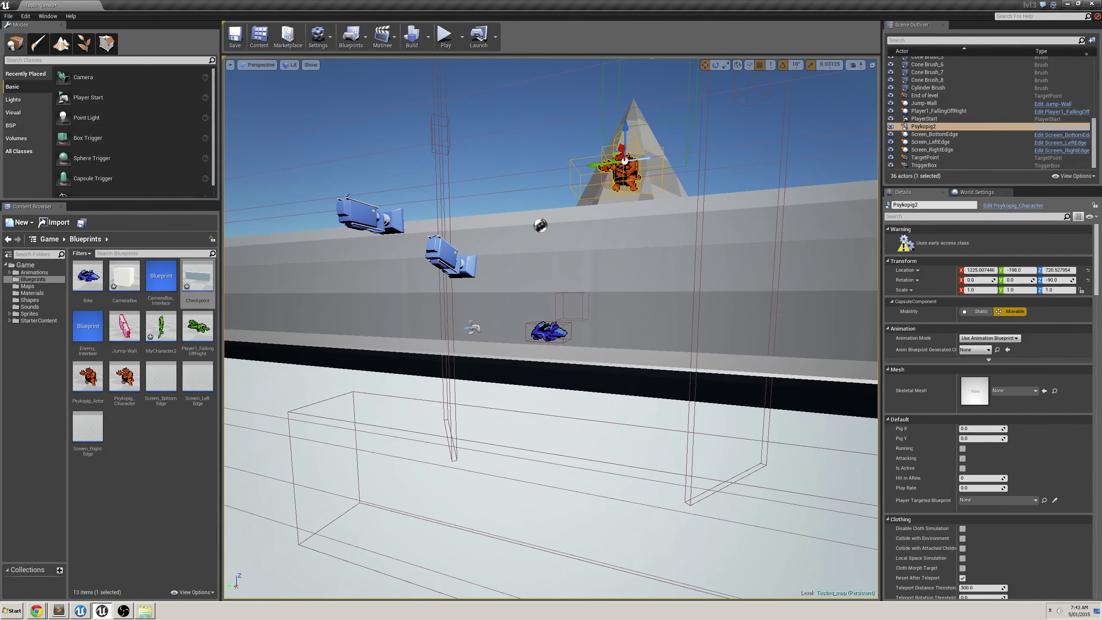
right_click_drag(503, 303, 503, 303)
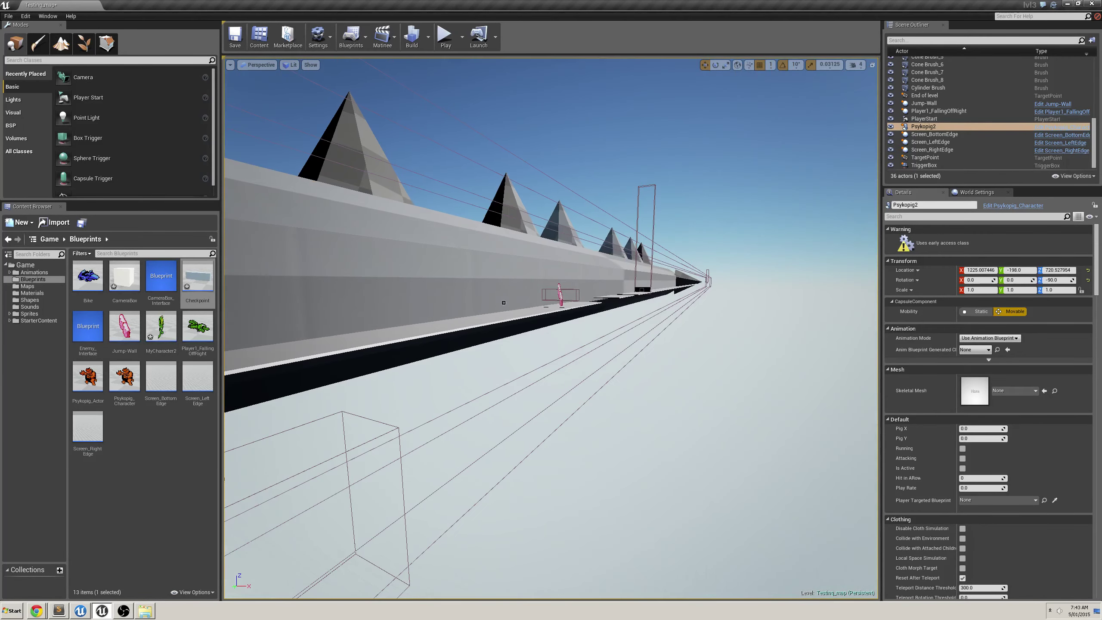
key("f")
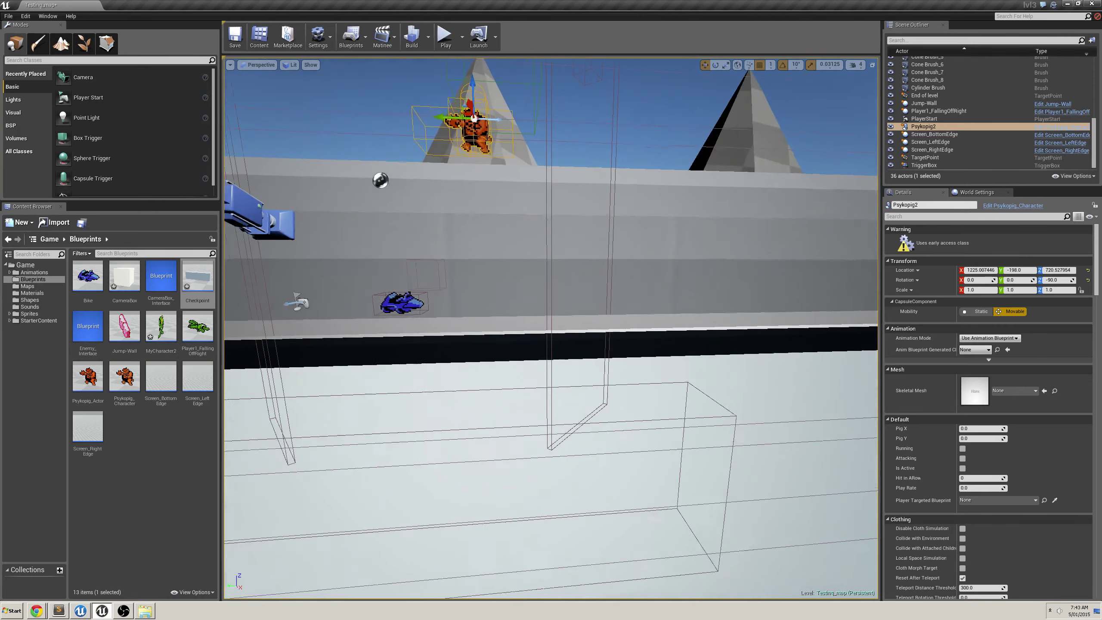
left_click(169, 433)
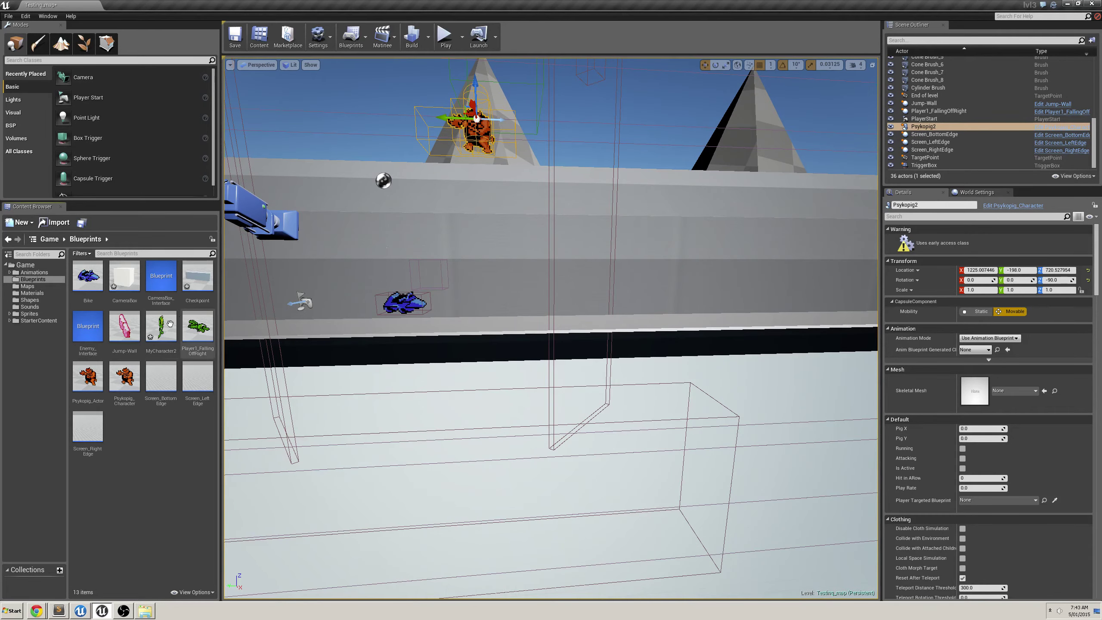
left_click(130, 379)
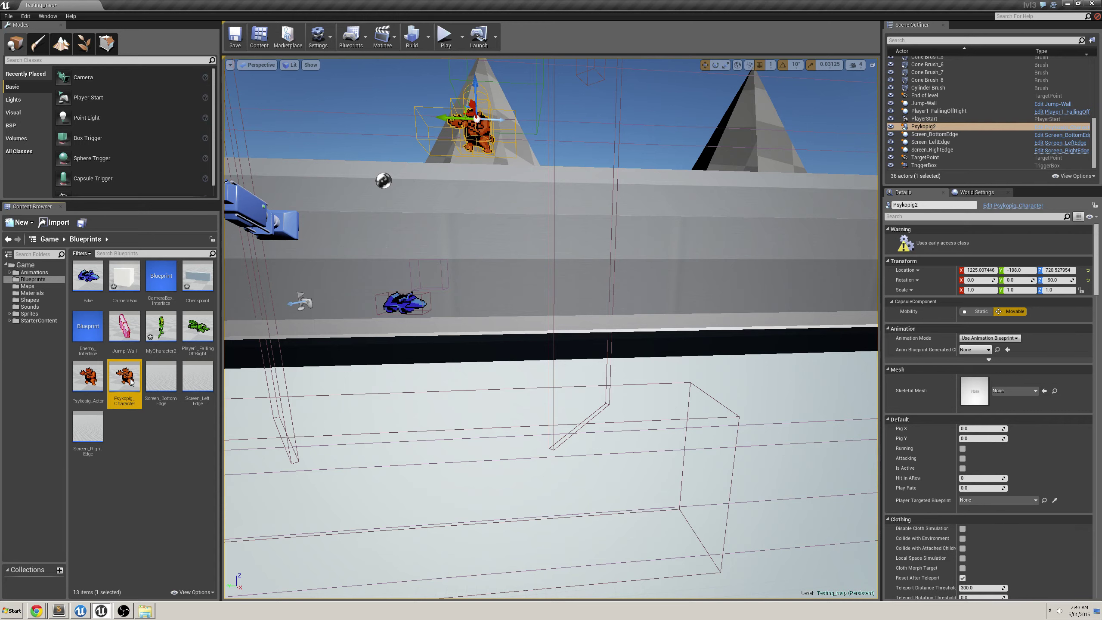
double_click(130, 379)
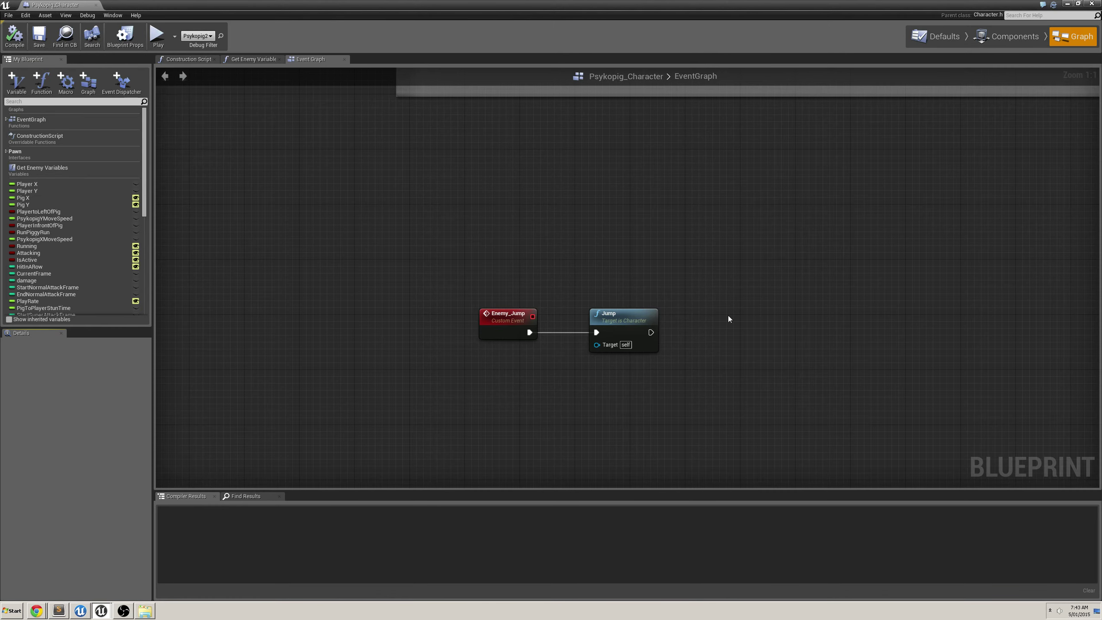
Examine the overall layout of the event graph and the section for taking a hit that stuns without damage
right_click_drag(728, 315, 498, 383)
scroll(521, 261, "down", 8)
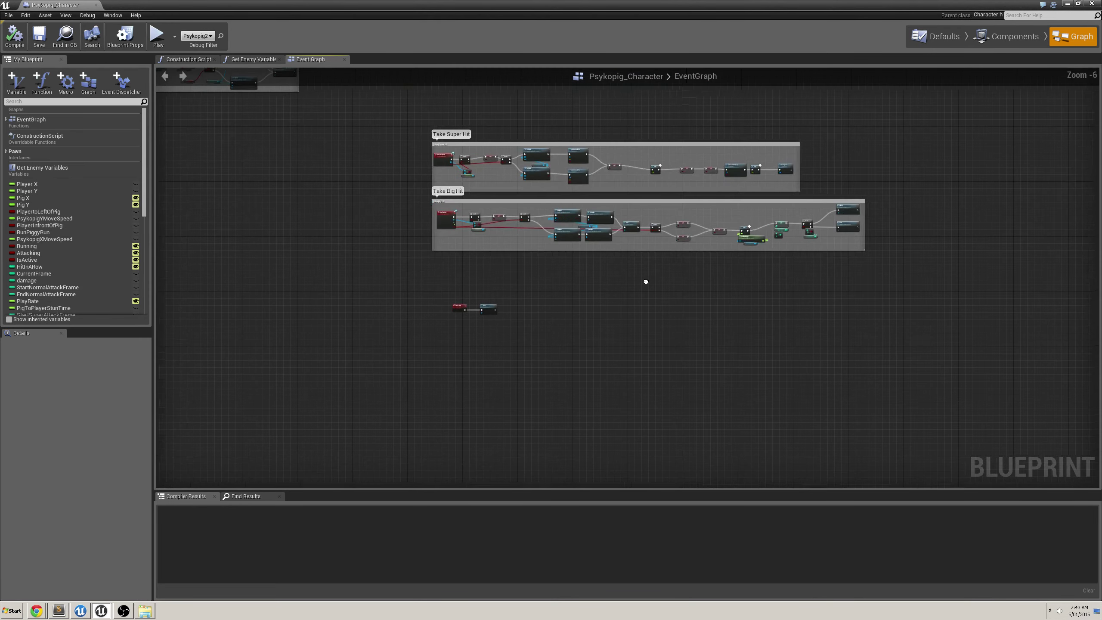
right_click_drag(647, 280, 426, 386)
scroll(424, 383, "down", 3)
scroll(423, 383, "down", 1)
right_click_drag(586, 297, 674, 364)
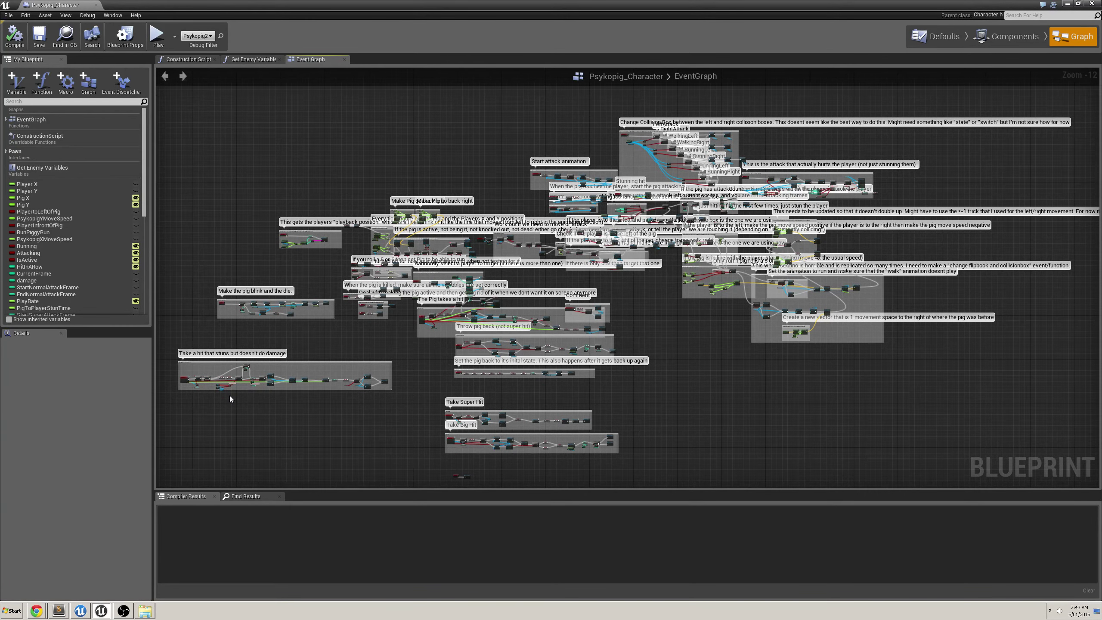
scroll(229, 396, "up", 11)
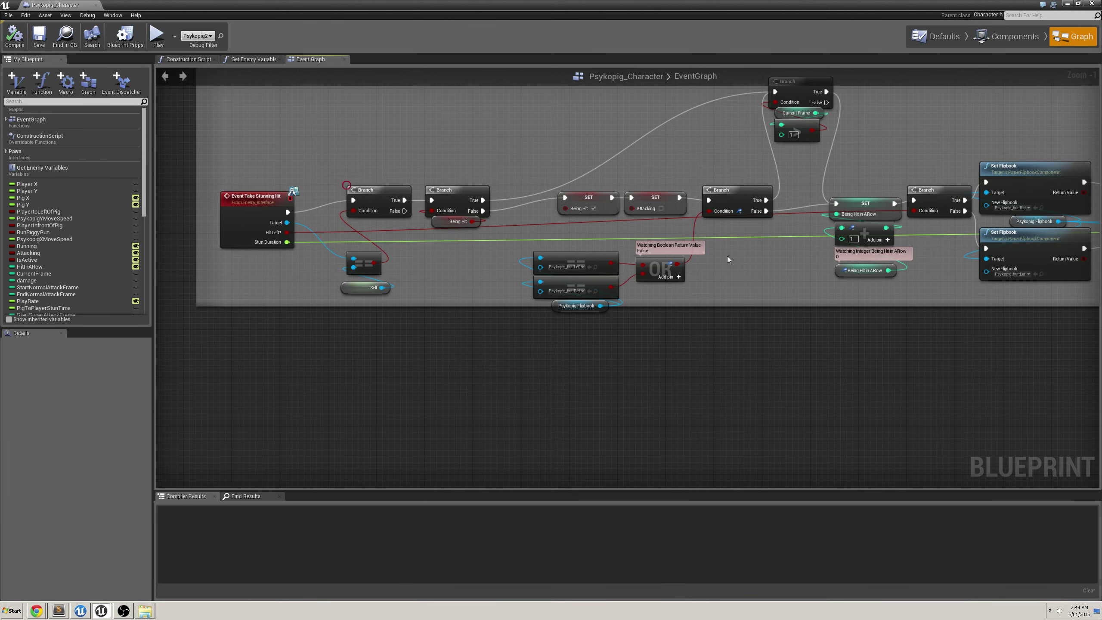
scroll(726, 256, "down", 4)
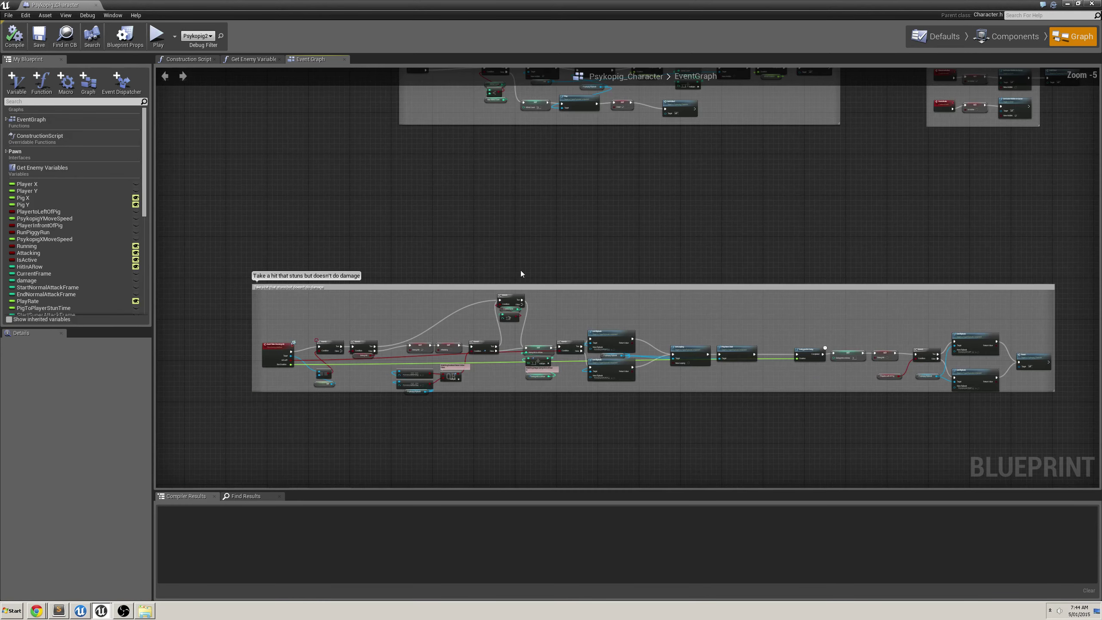
Examine the sections that make the pig blink and die, activate it and select a player to target
right_click_drag(520, 270, 409, 304)
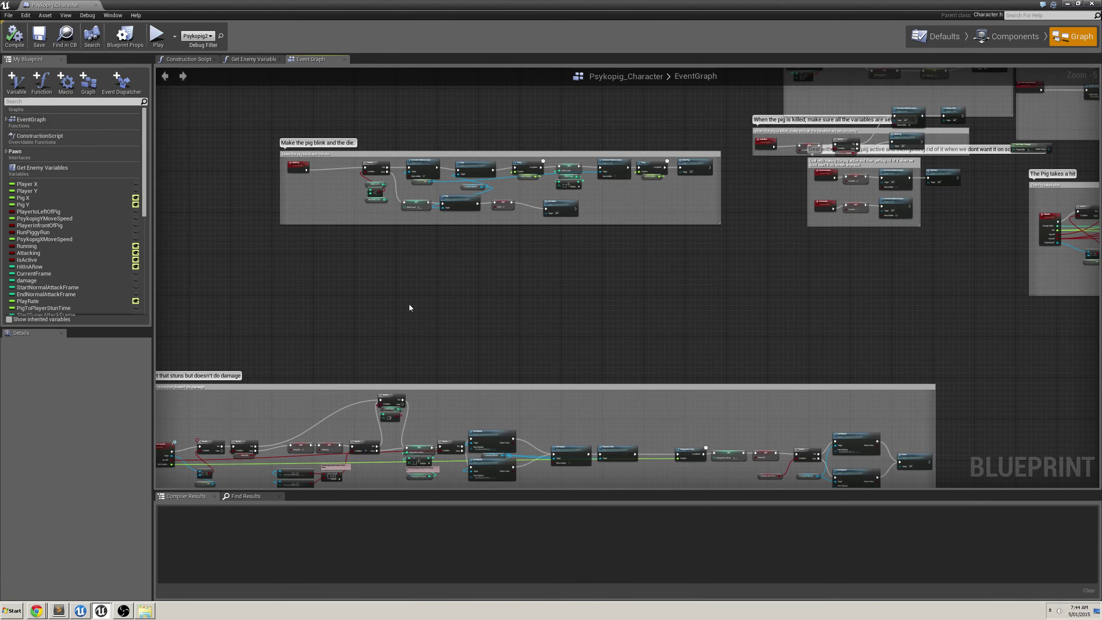
scroll(347, 191, "up", 5)
right_click_drag(772, 243, 449, 307)
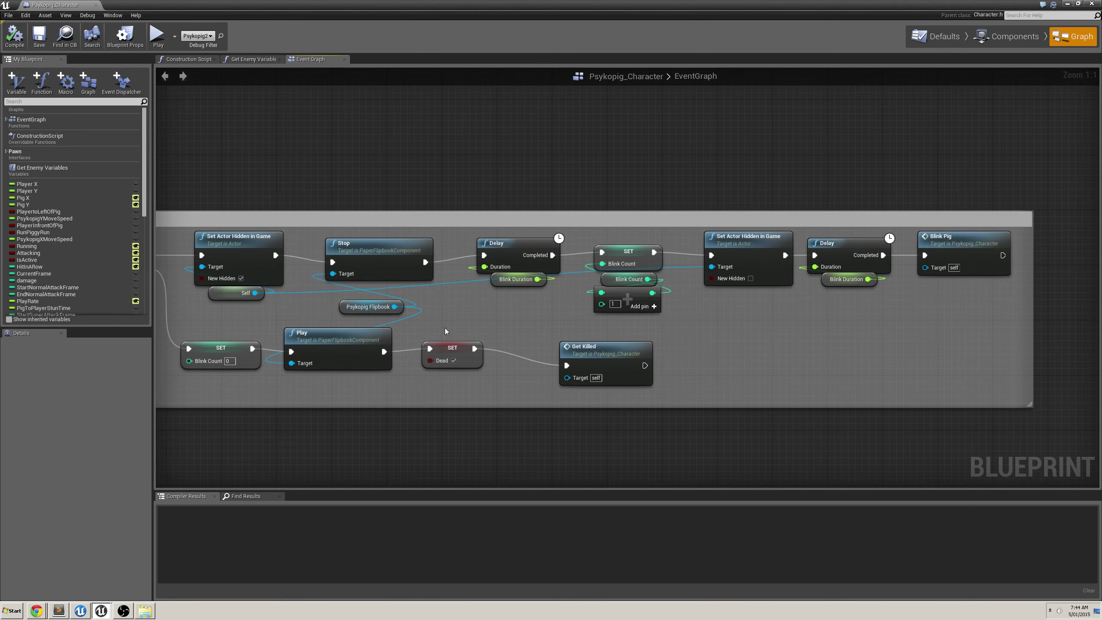
scroll(723, 323, "down", 3)
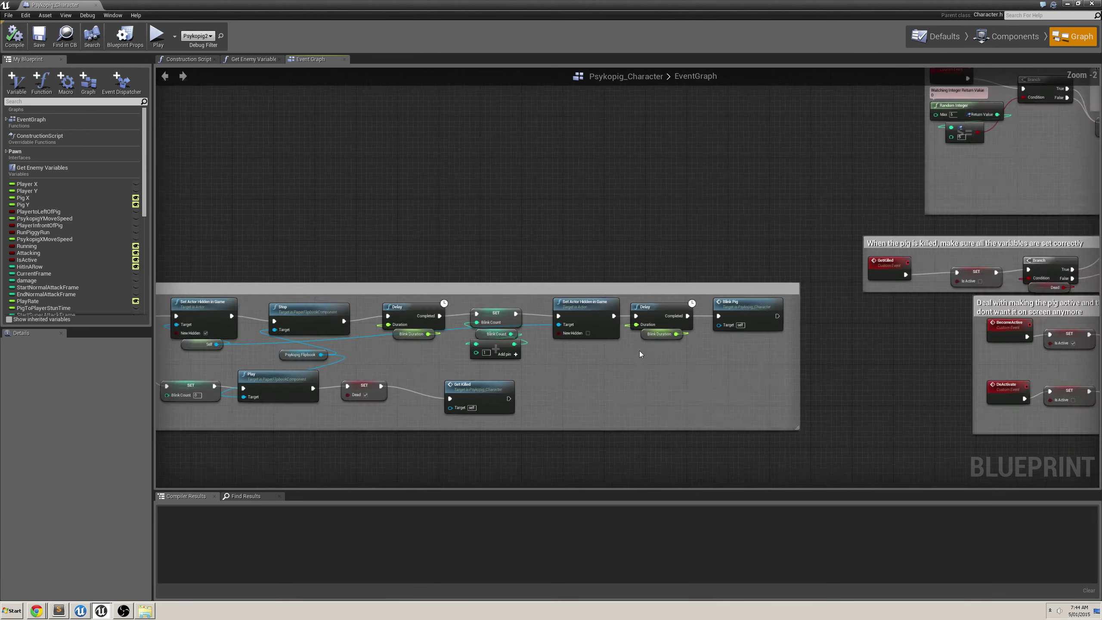
right_click_drag(832, 348, 176, 425)
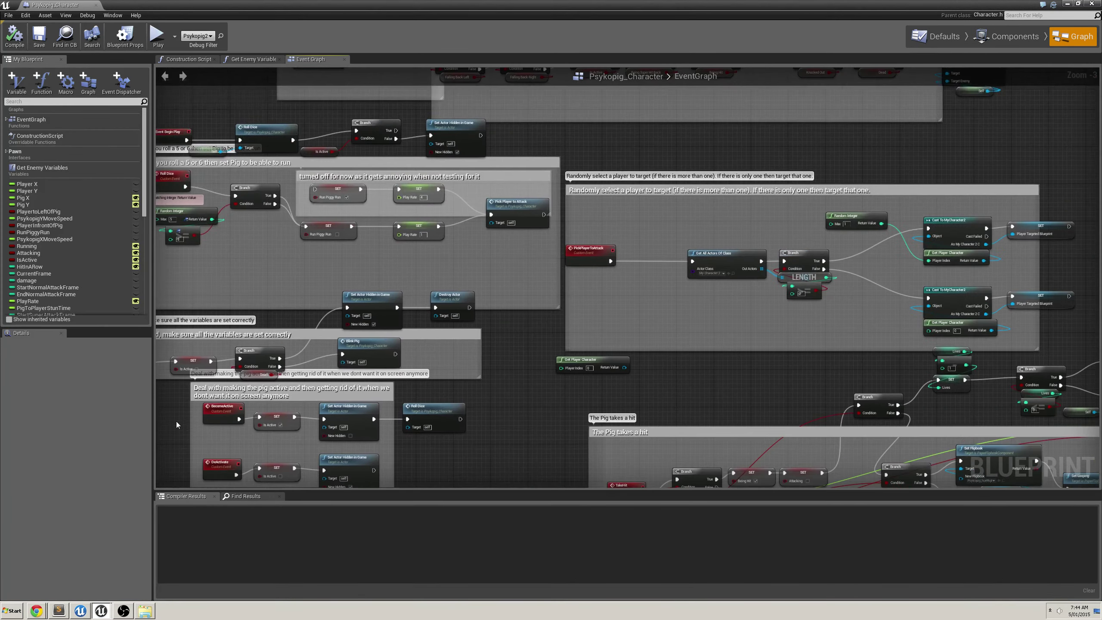
scroll(560, 261, "down", 5)
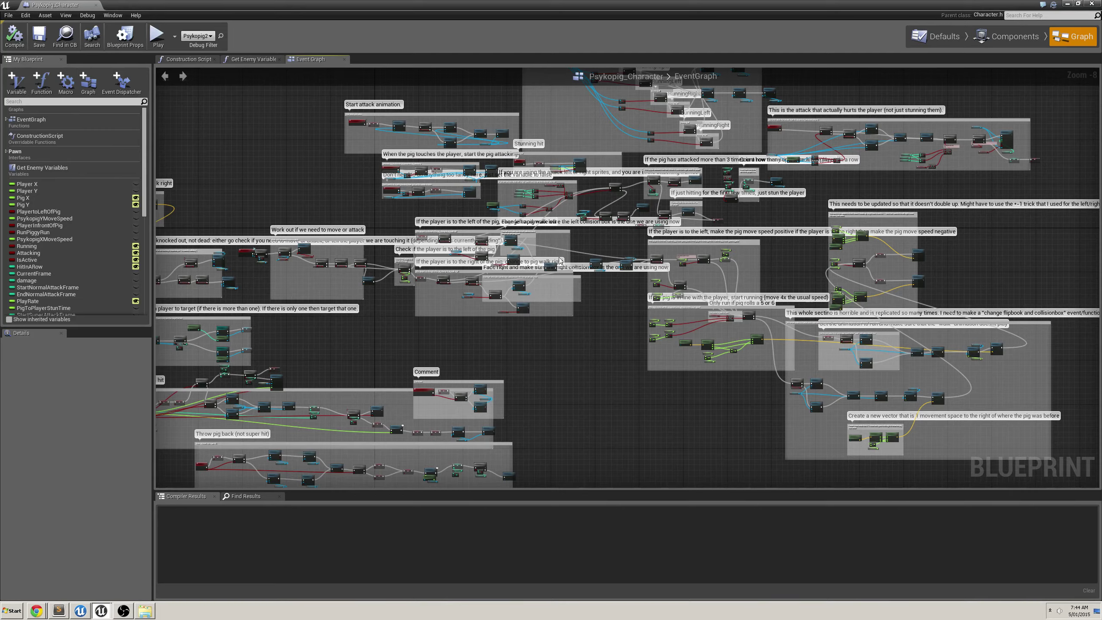
right_click_drag(546, 348, 598, 366)
scroll(427, 379, "down", 1)
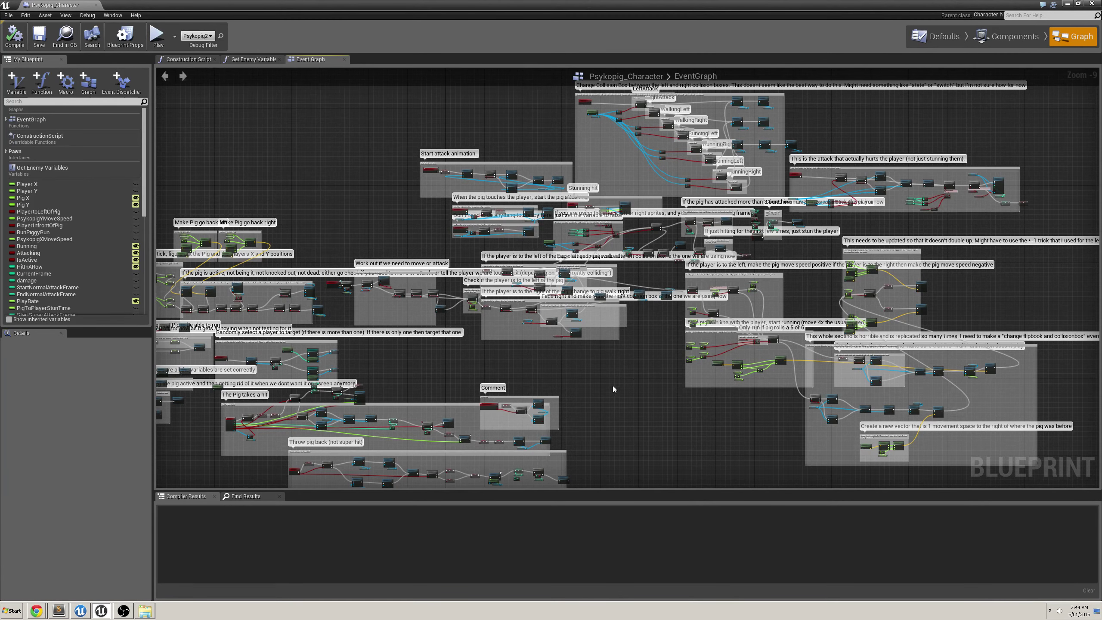
right_click_drag(599, 362, 591, 298)
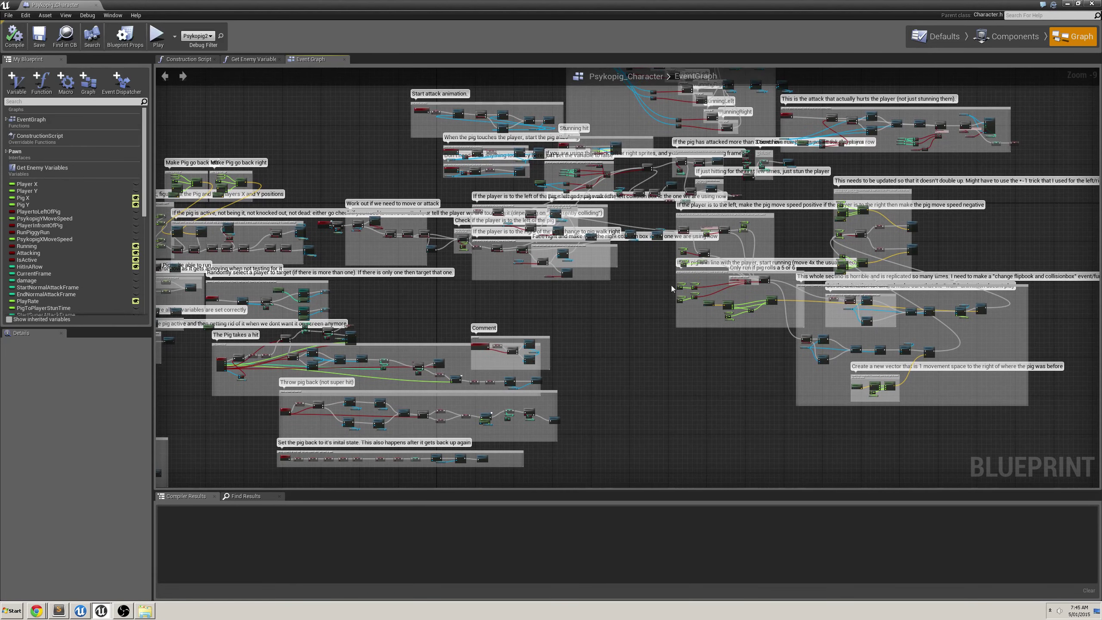
Examine the playback-position section and the sections controlling the pig's move speed and running toward the player
right_click_drag(478, 298, 668, 295)
right_click_drag(566, 294, 674, 292)
scroll(261, 174, "up", 7)
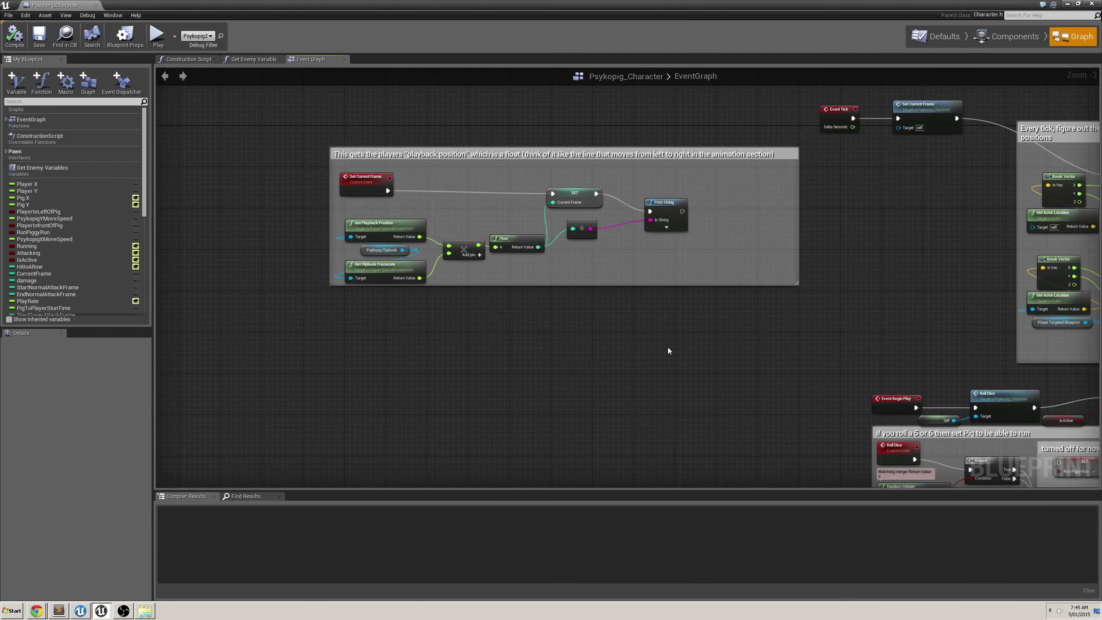
scroll(869, 323, "down", 6)
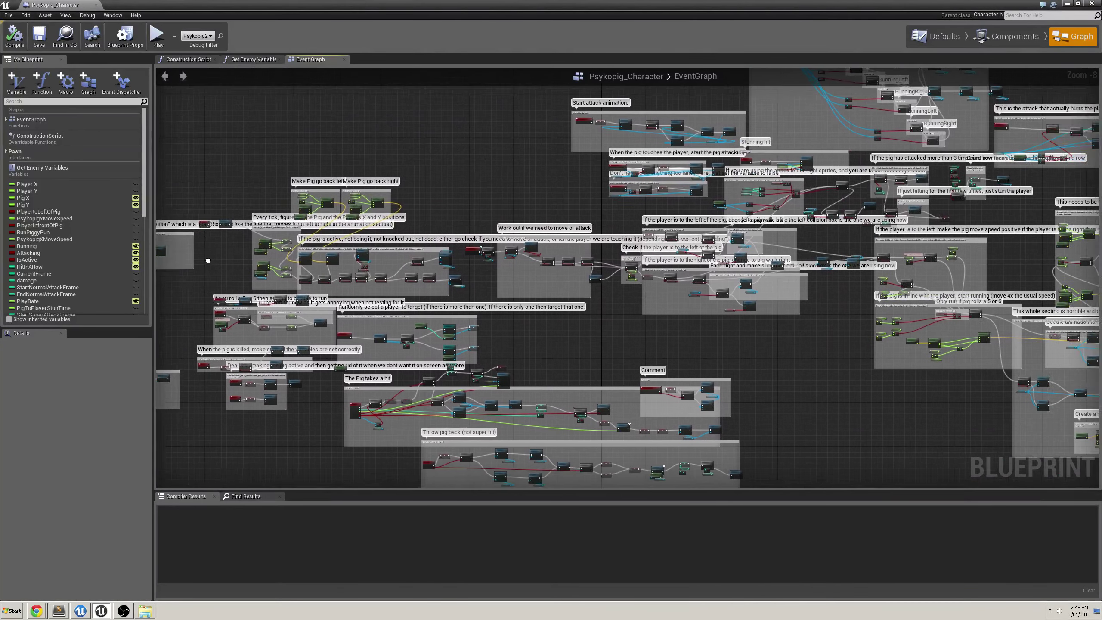
right_click_drag(614, 334, 592, 333)
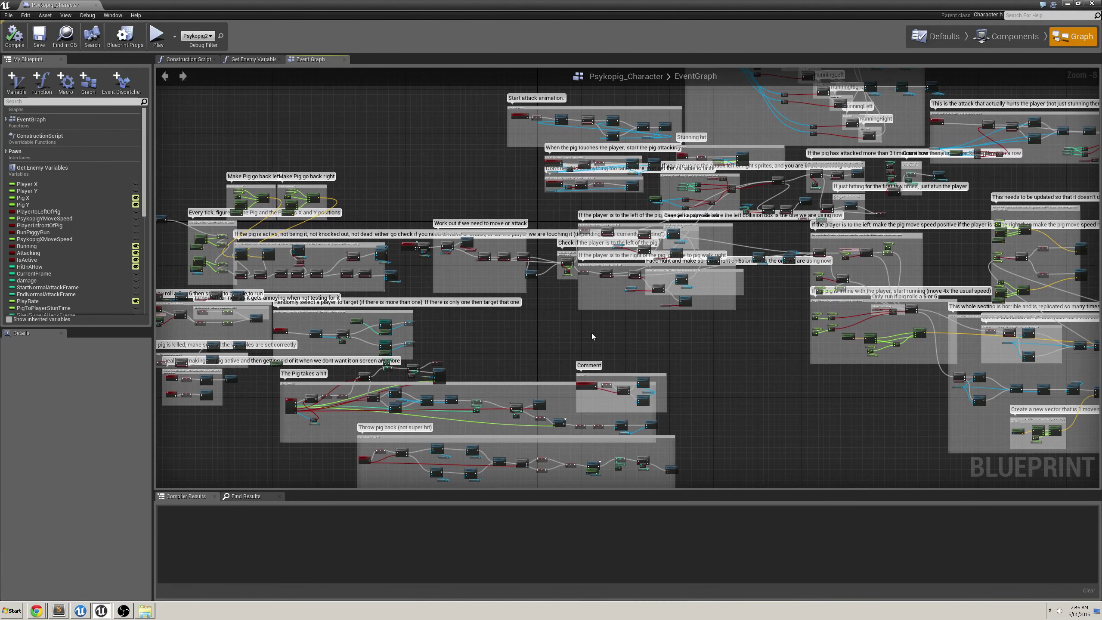
right_click_drag(659, 325, 594, 334)
scroll(594, 325, "down", 2)
scroll(751, 315, "up", 6)
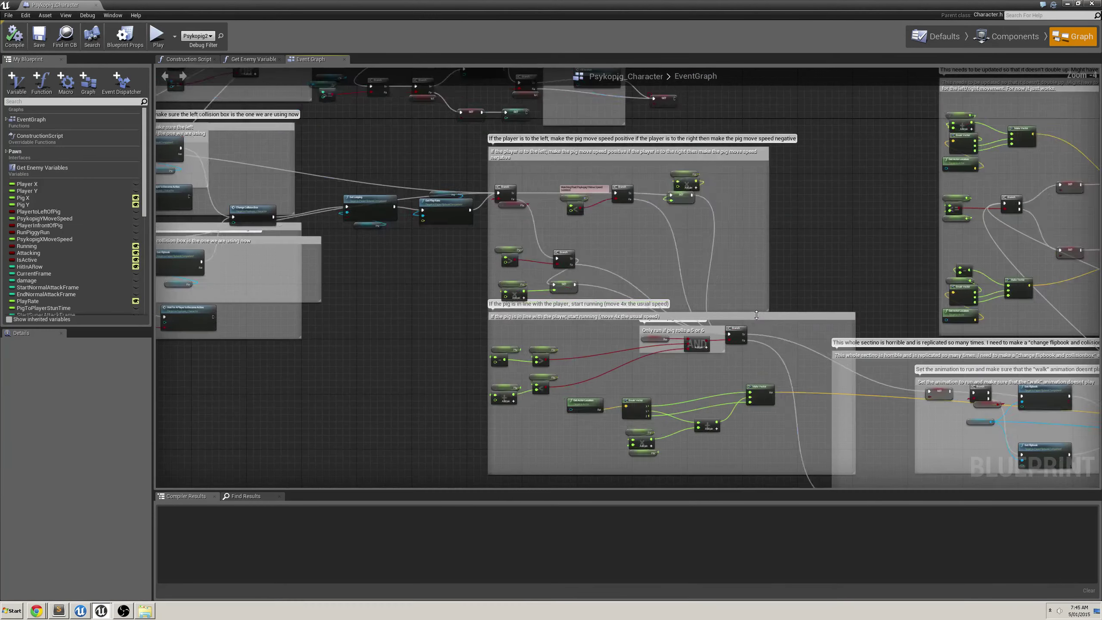
right_click_drag(810, 300, 739, 289)
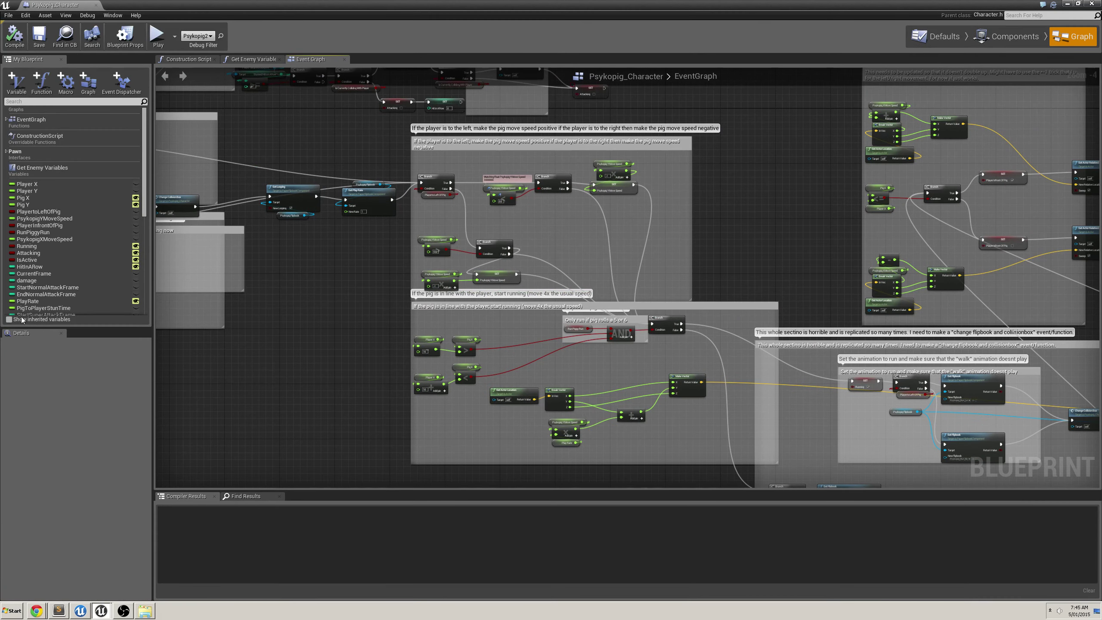